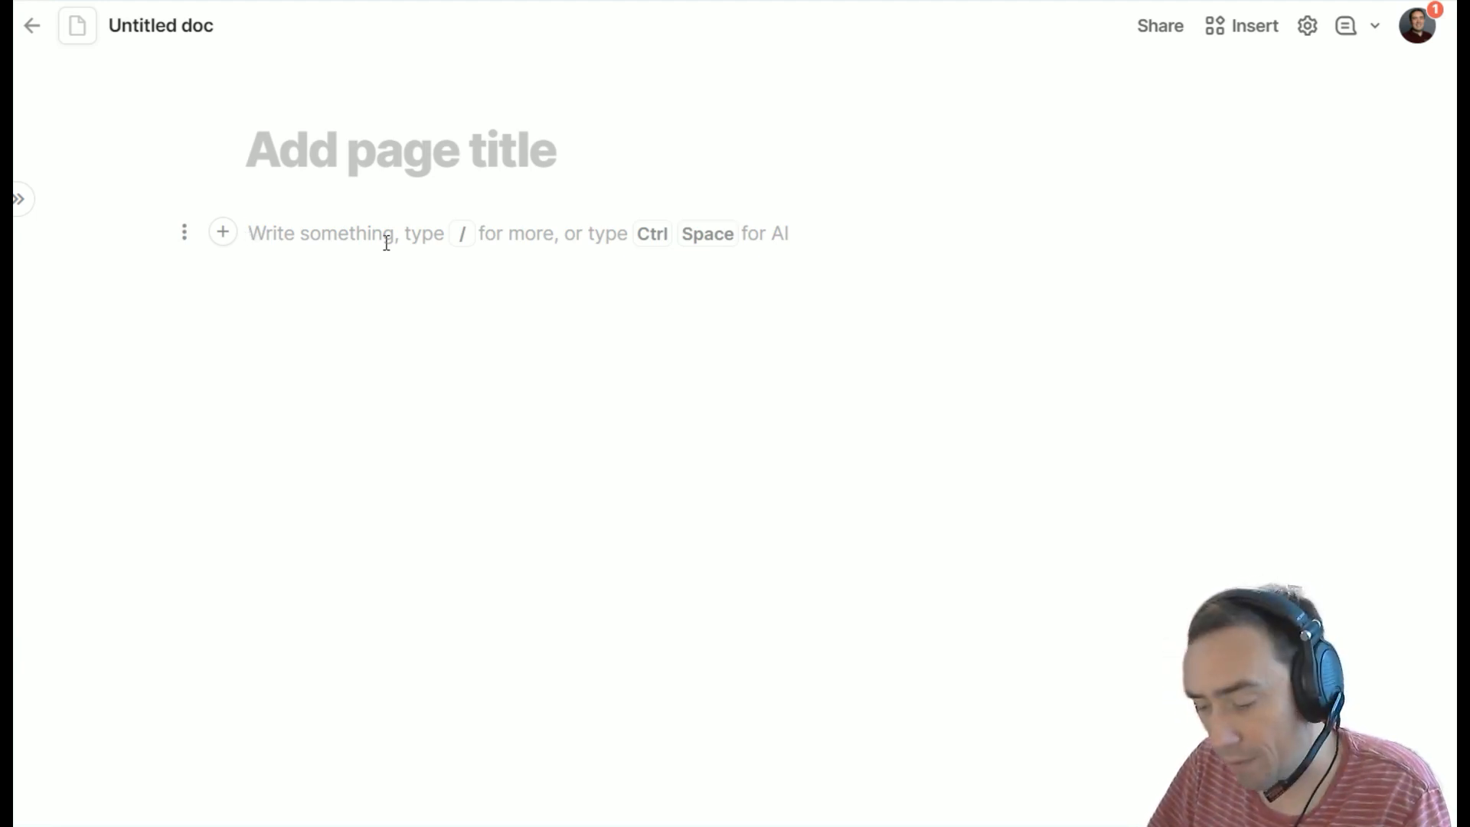
Insert a blank table into the empty page and name it Items
text(/blank)
key(Return)
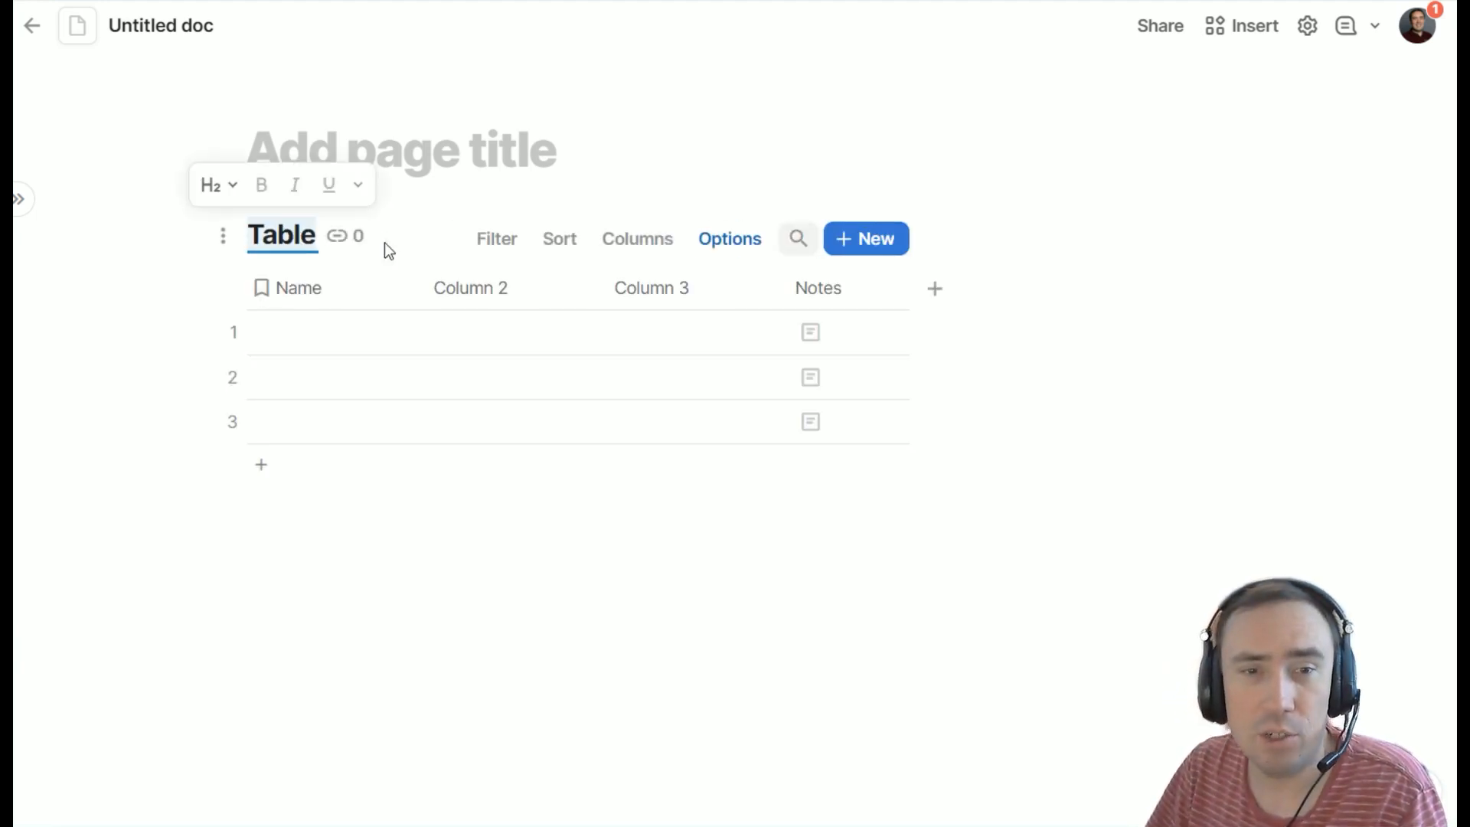
text(Items)
key(Return)
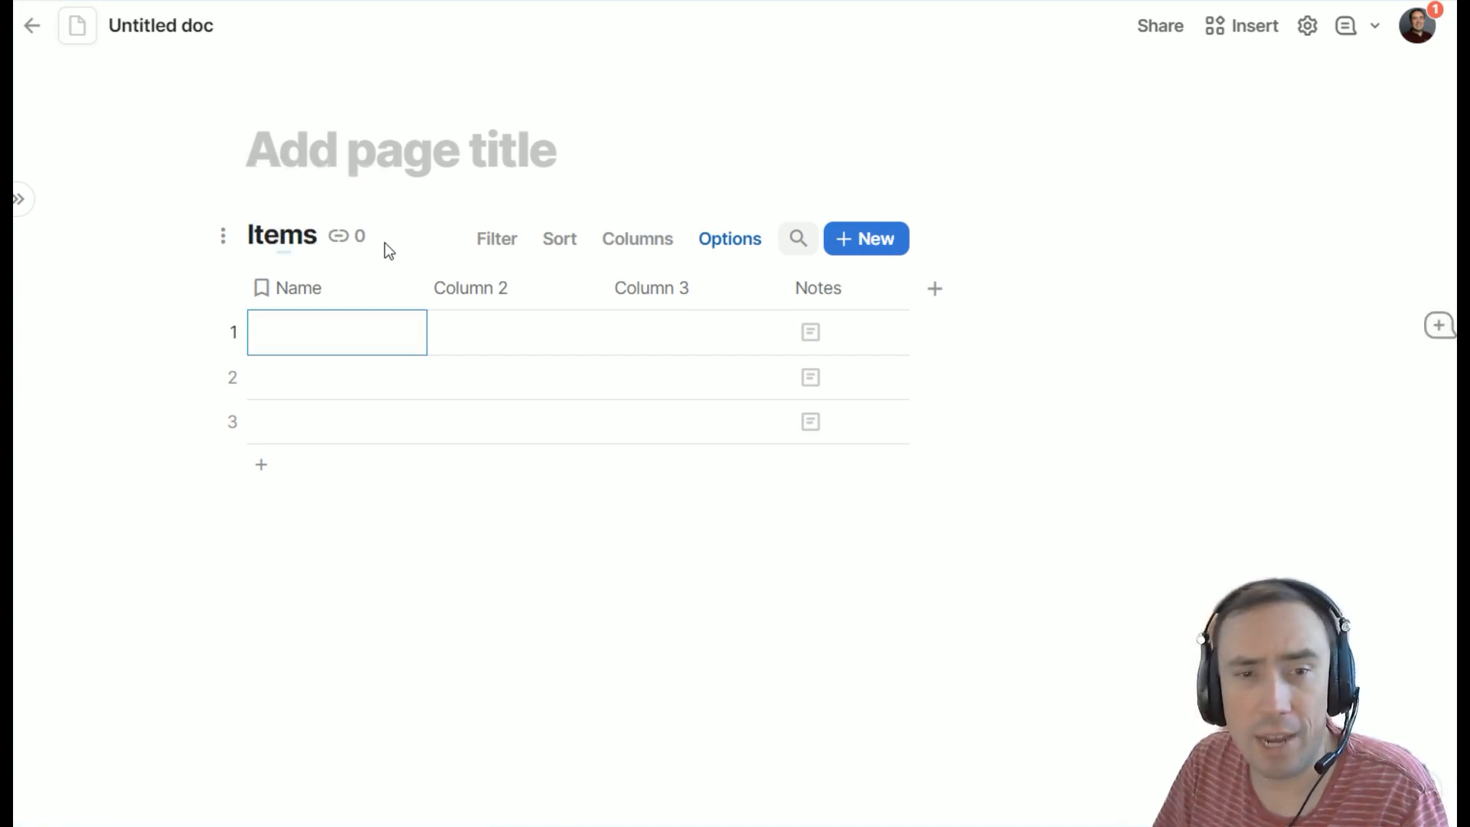
Fill the Name column of the Items table with Apple, Banana, Carrot, Donut and Egg, one per row
text(Apple)
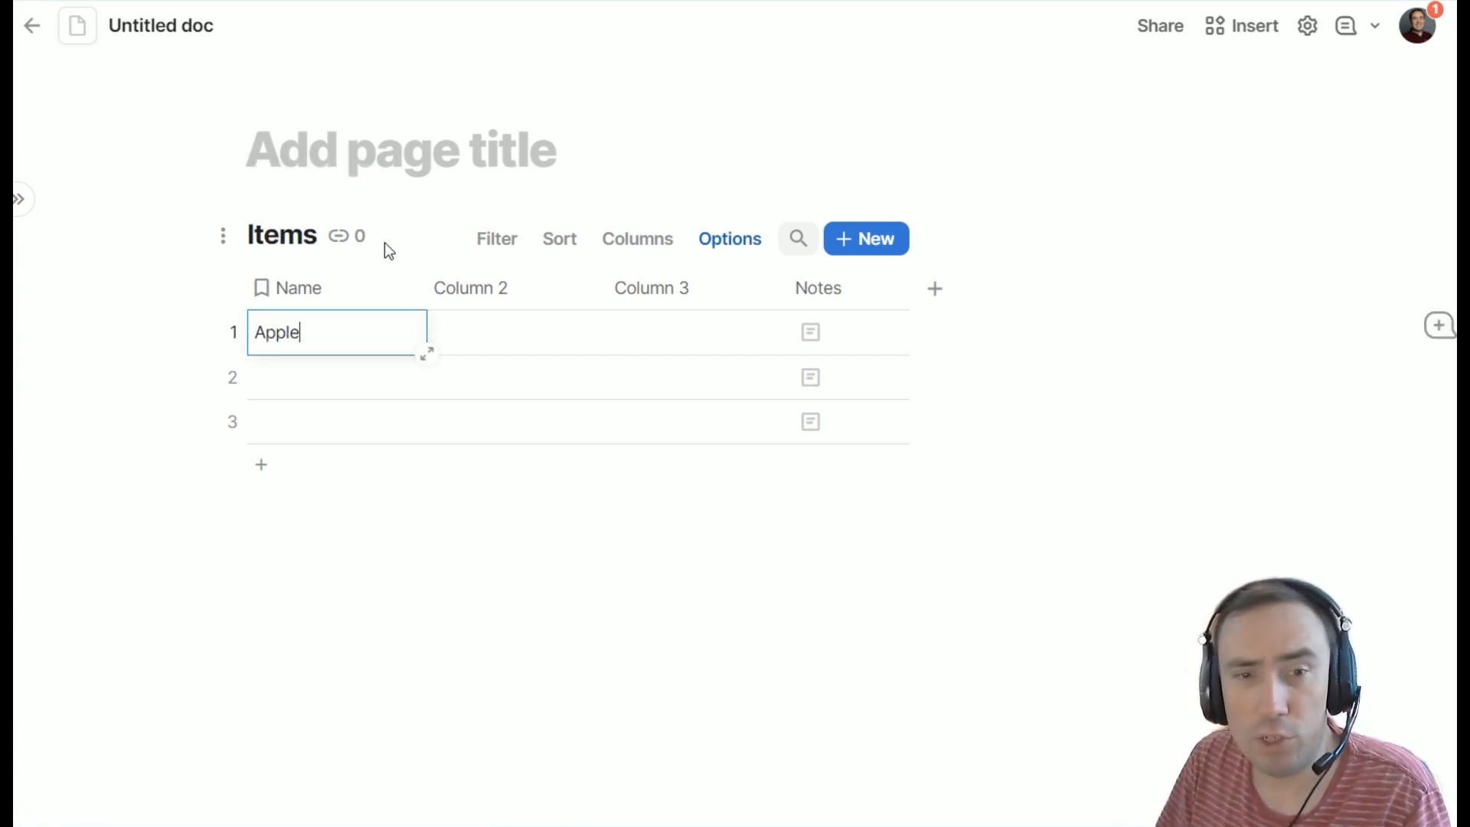
key(Return)
text(Banana)
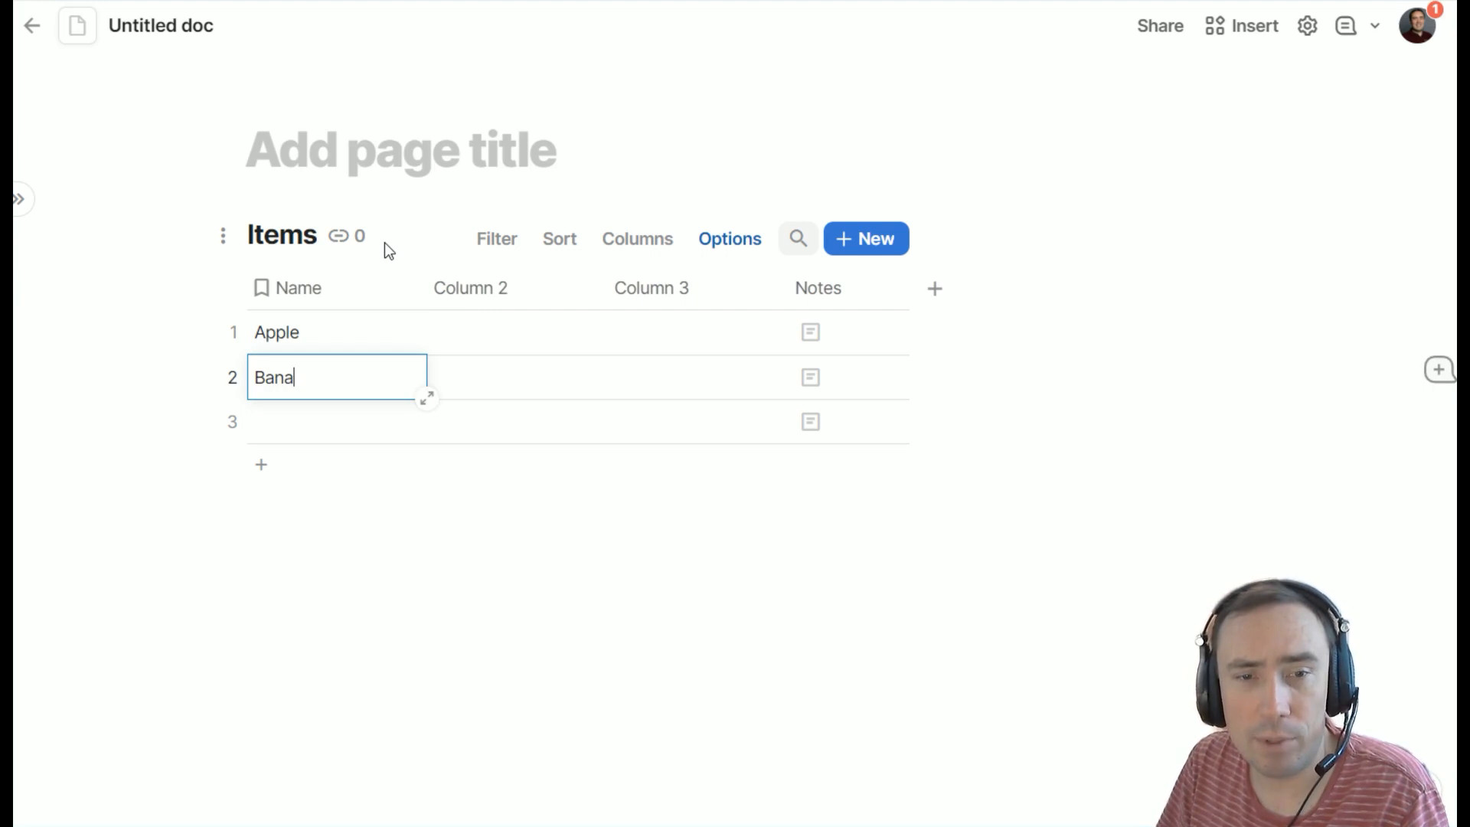
key(Return)
text(Carrot)
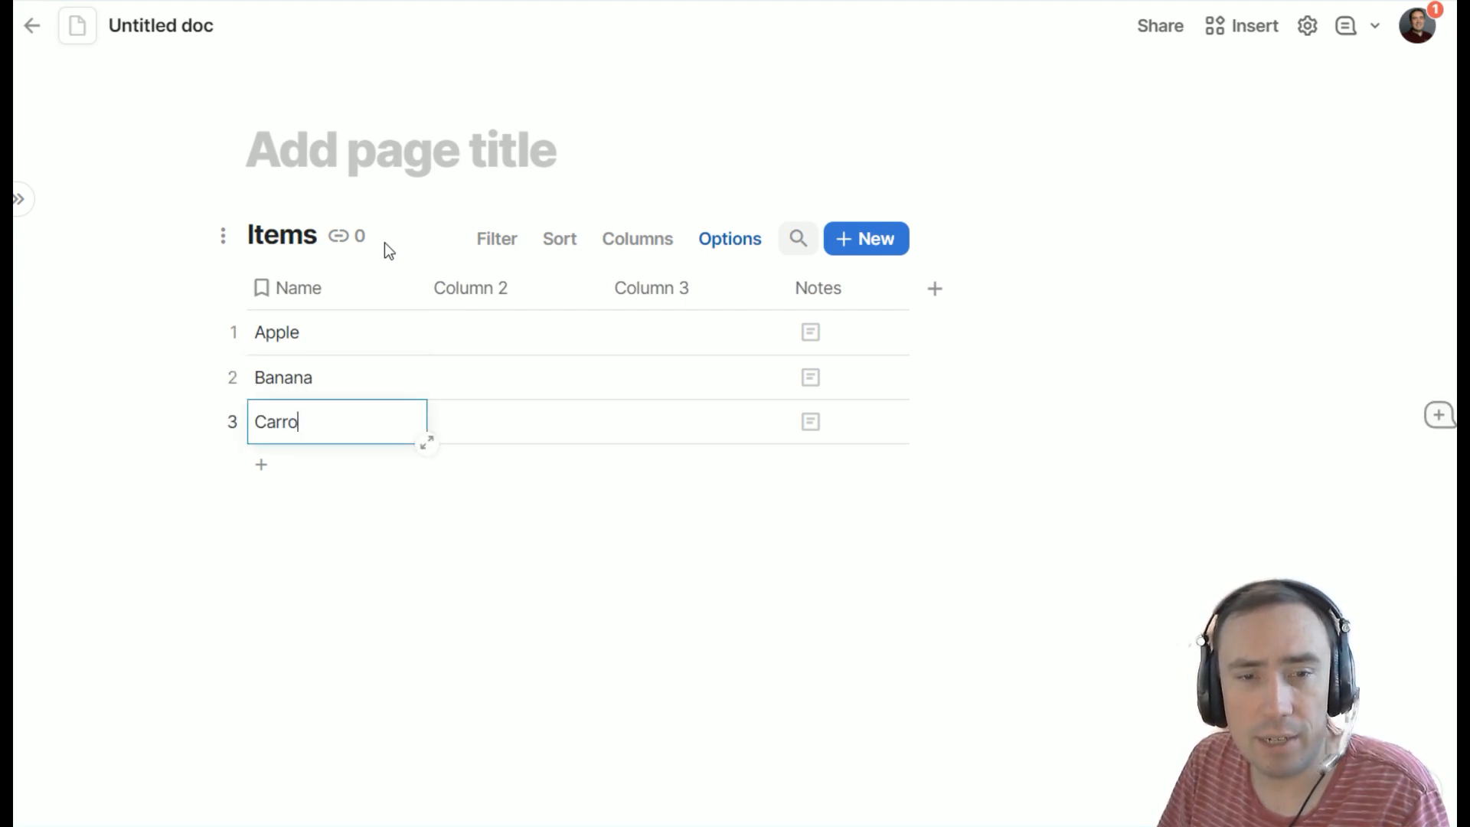
key(Return)
text(Do)
key(BackSpace)
key(BackSpace)
text(Carrot)
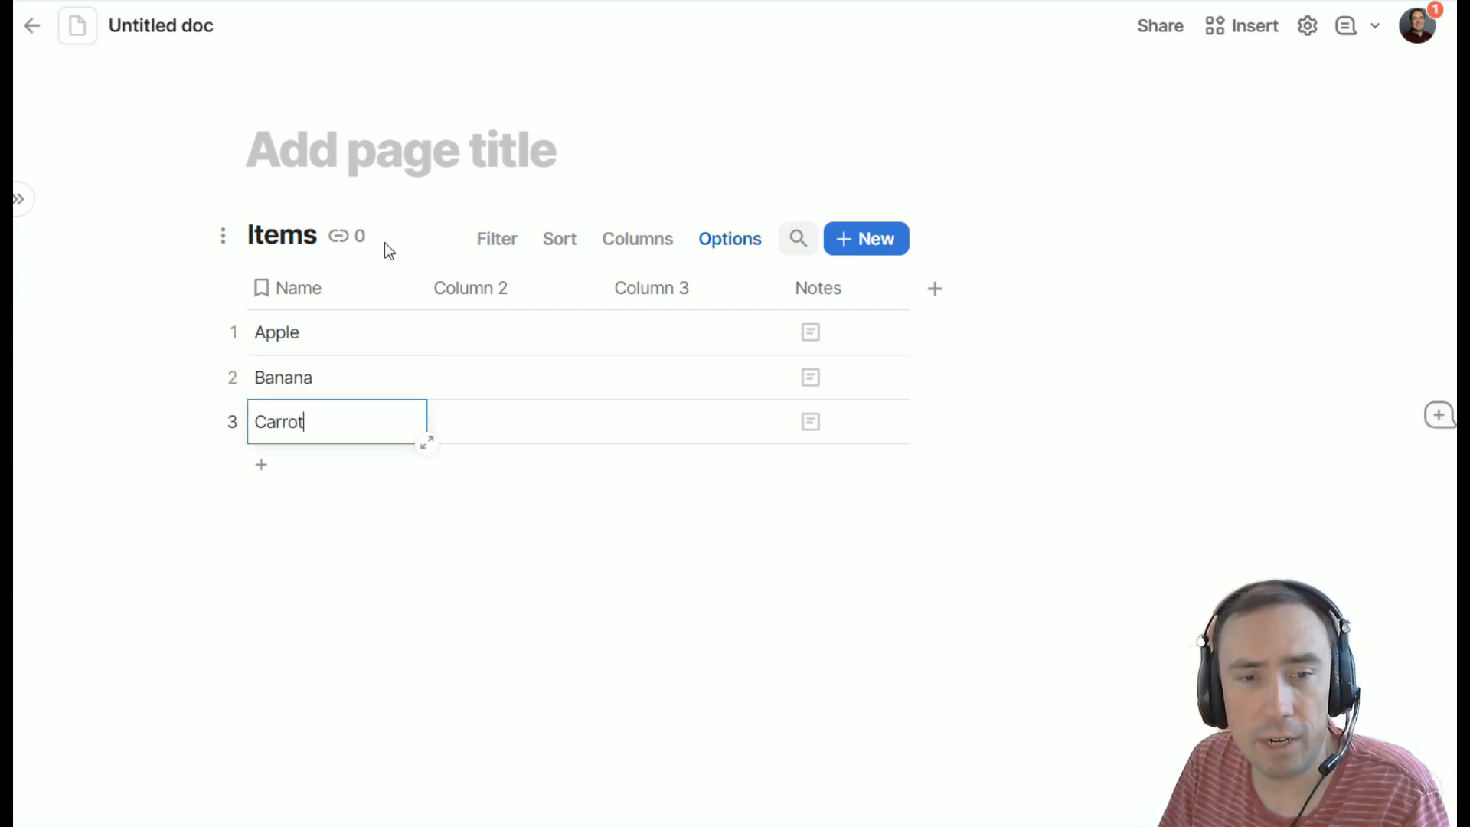
key(Return)
text(Donut)
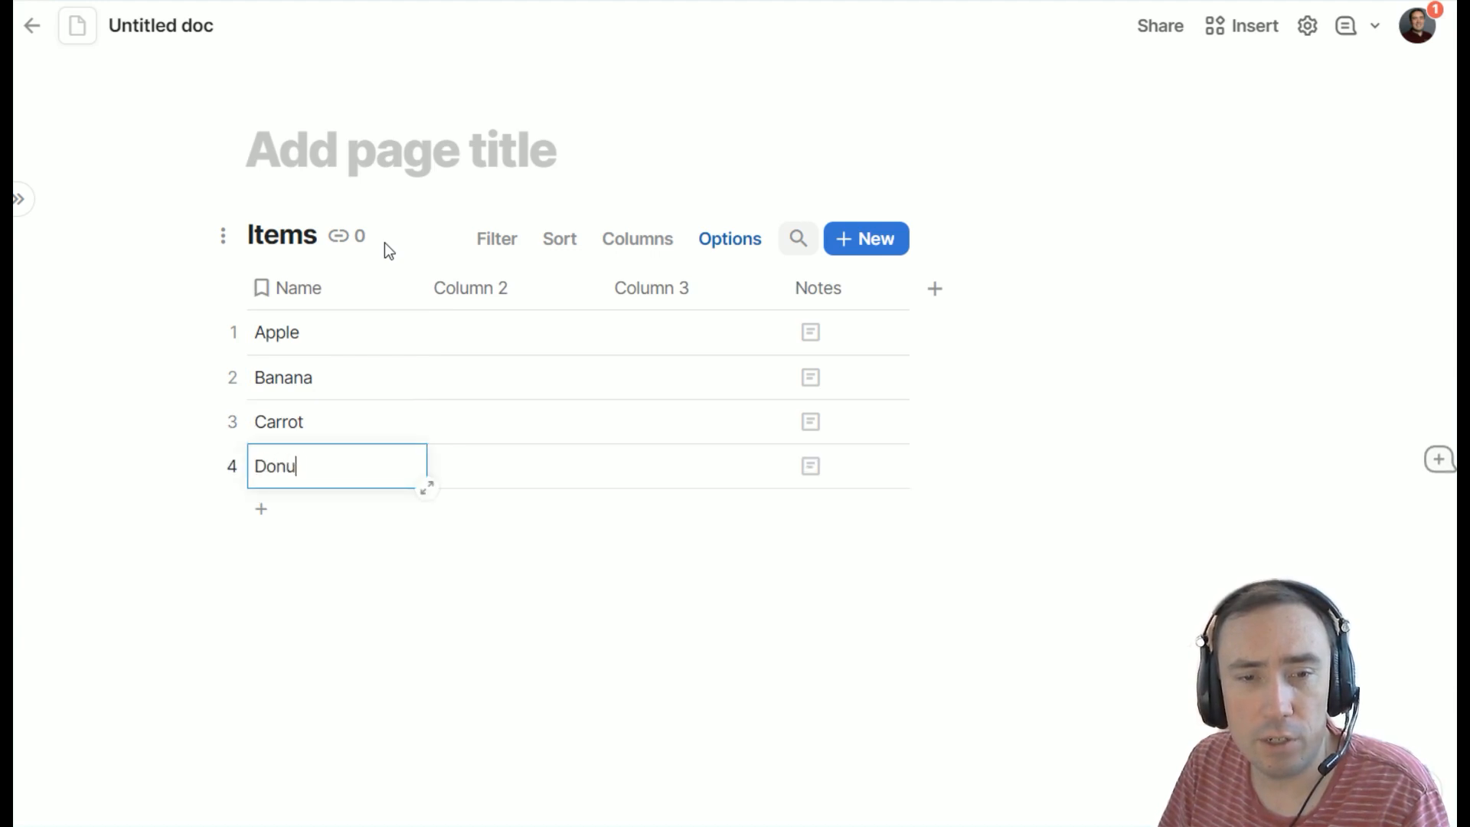
key(Return)
text(Eggs)
key(BackSpace)
key(Return)
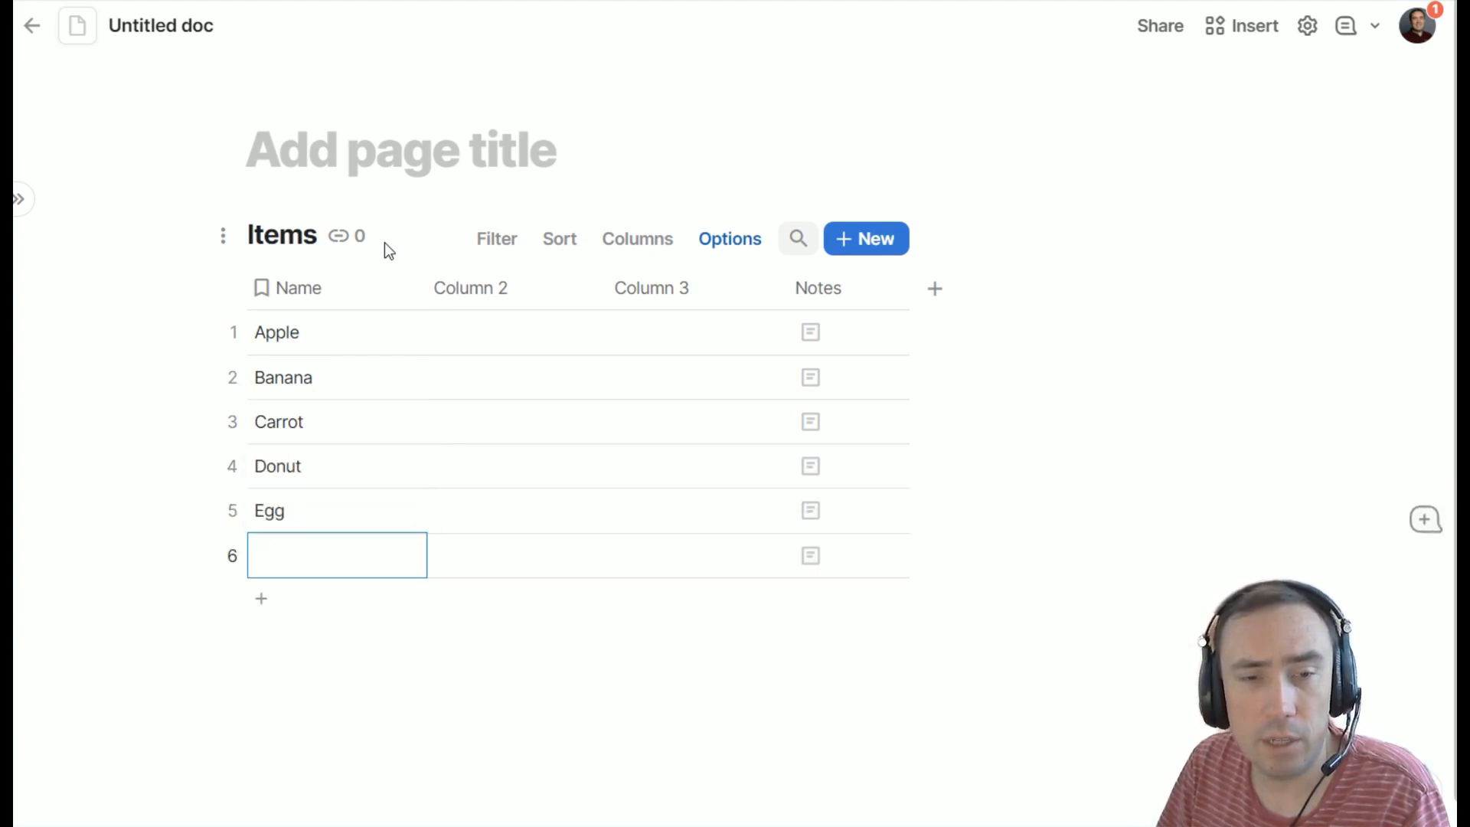
Delete the empty sixth row from the Items table
scroll(257, 468, down, 1)
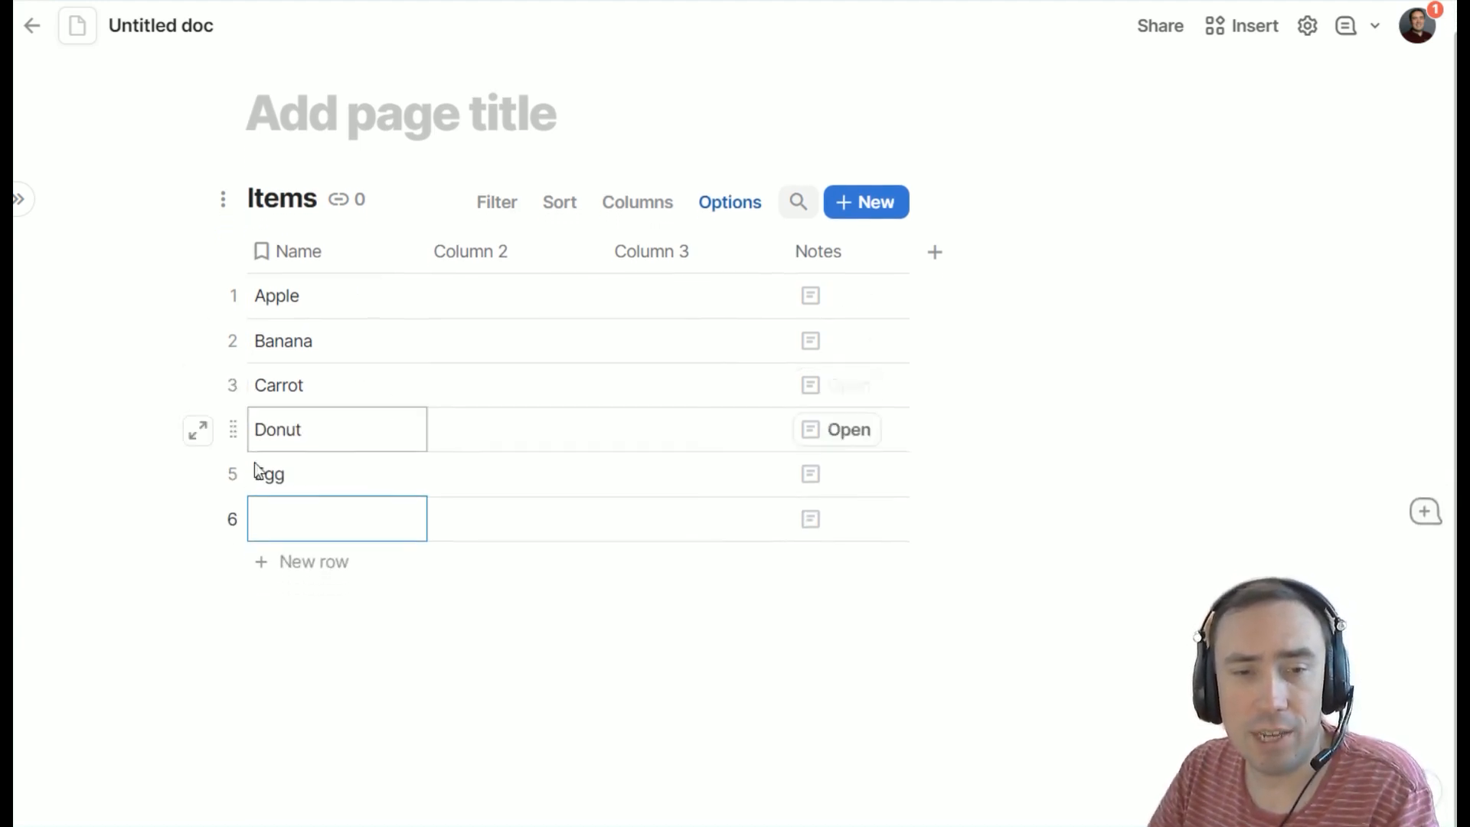
click(233, 514)
key(Delete)
Rename Column 2 of the Items table as Quantity and set its column type to Number
click(503, 293)
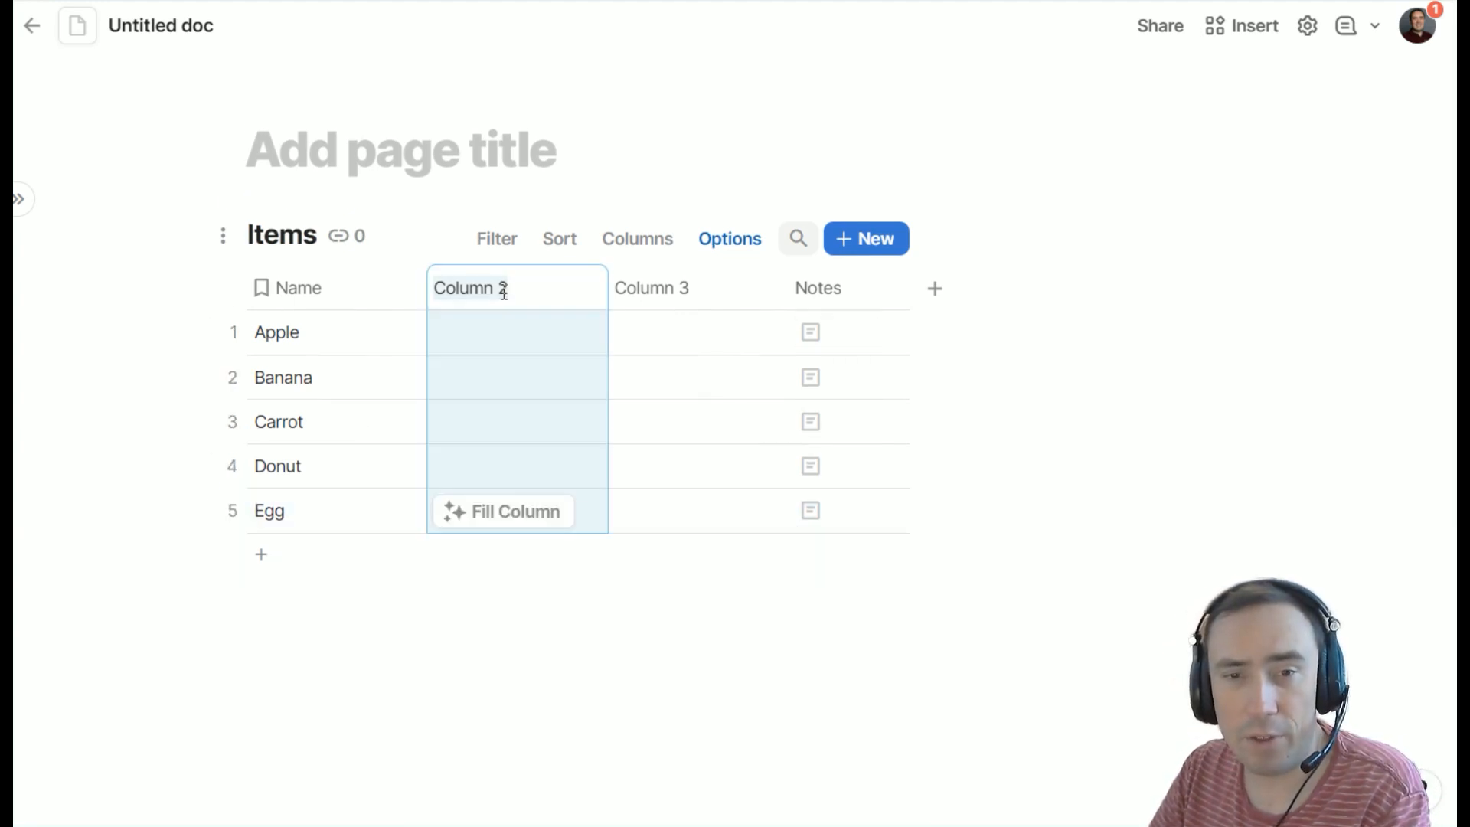
text(Quantity)
key(Return)
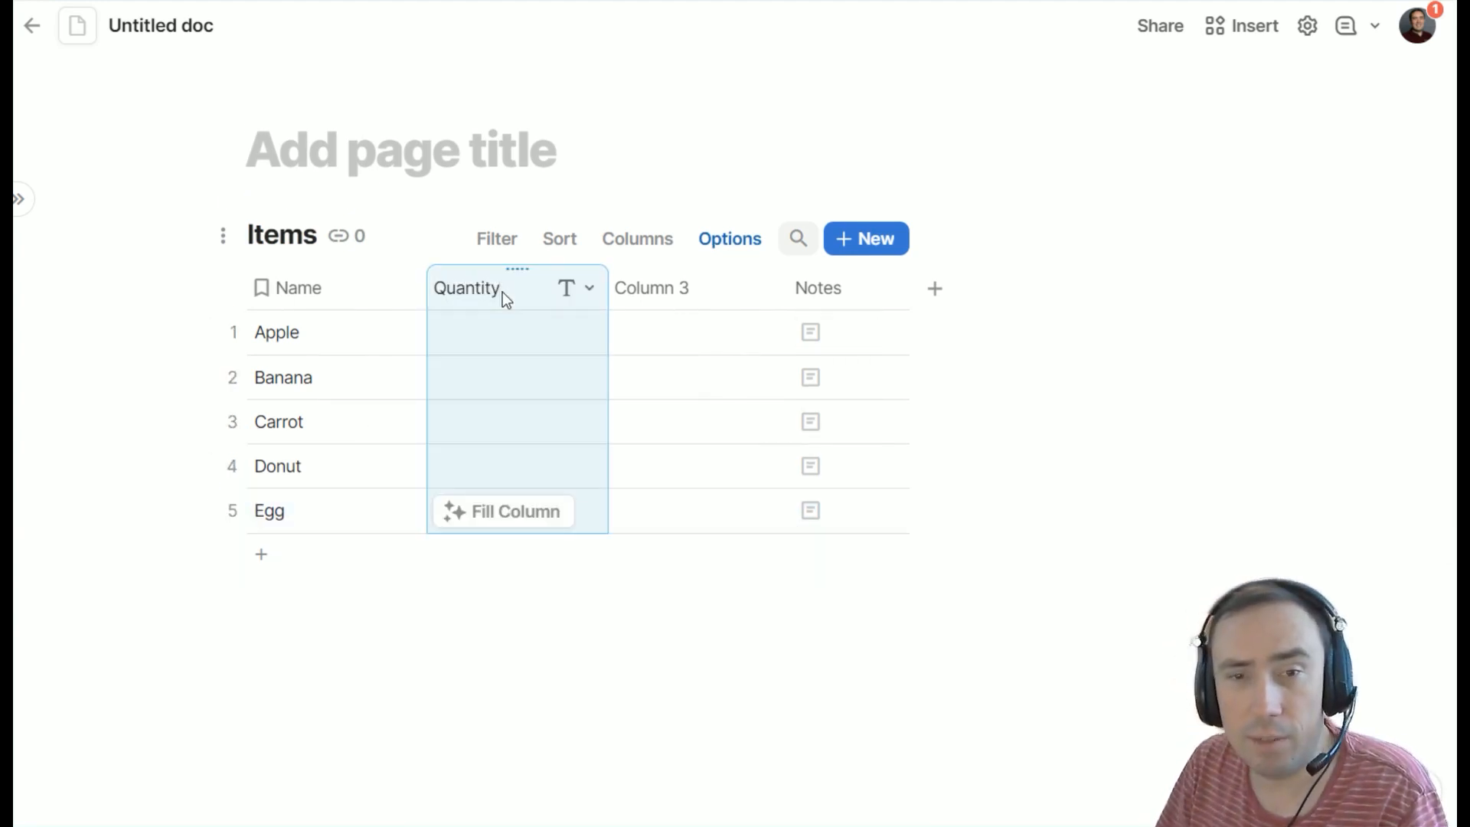
click(582, 290)
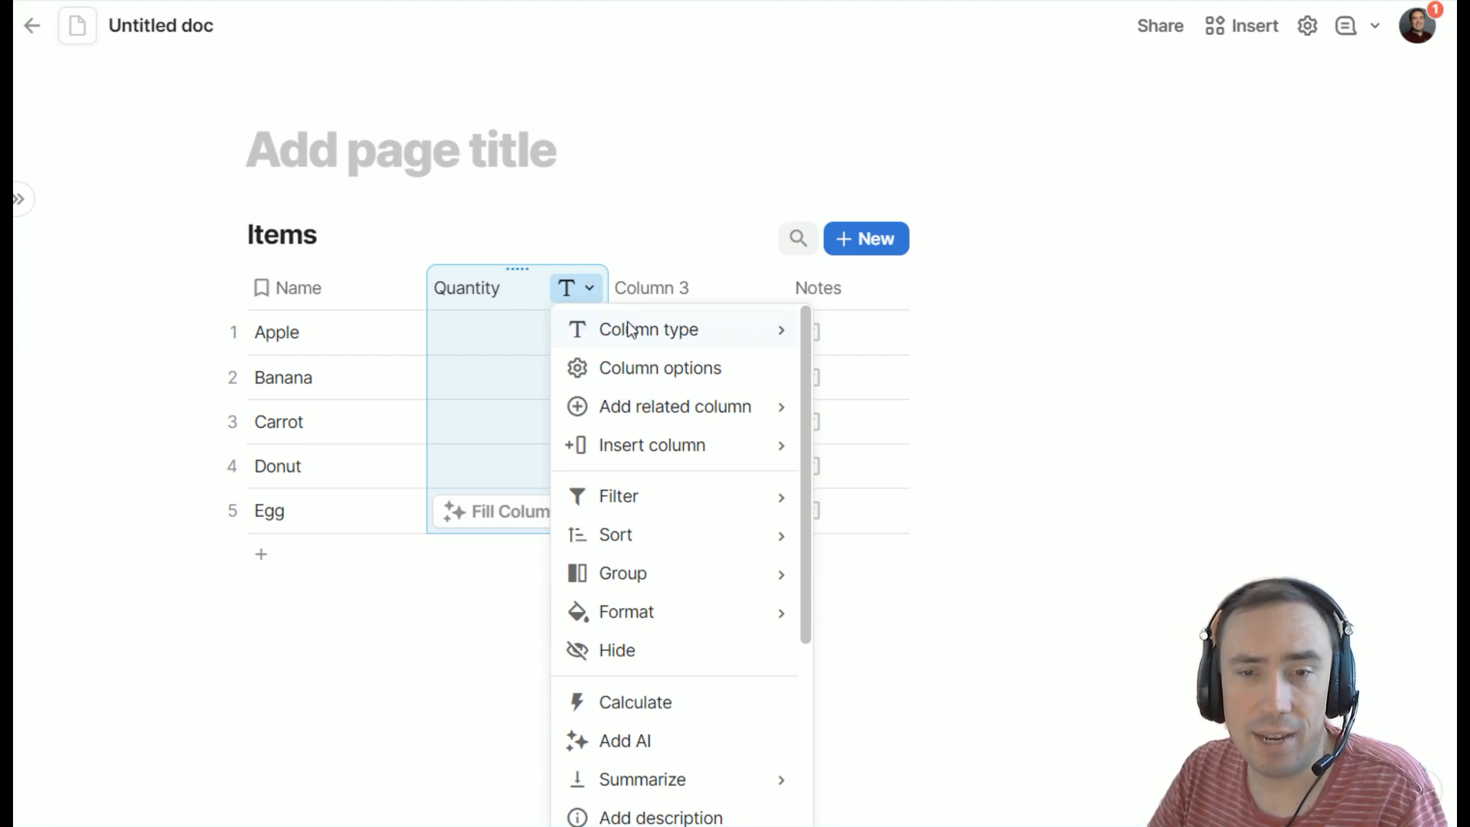
click(625, 328)
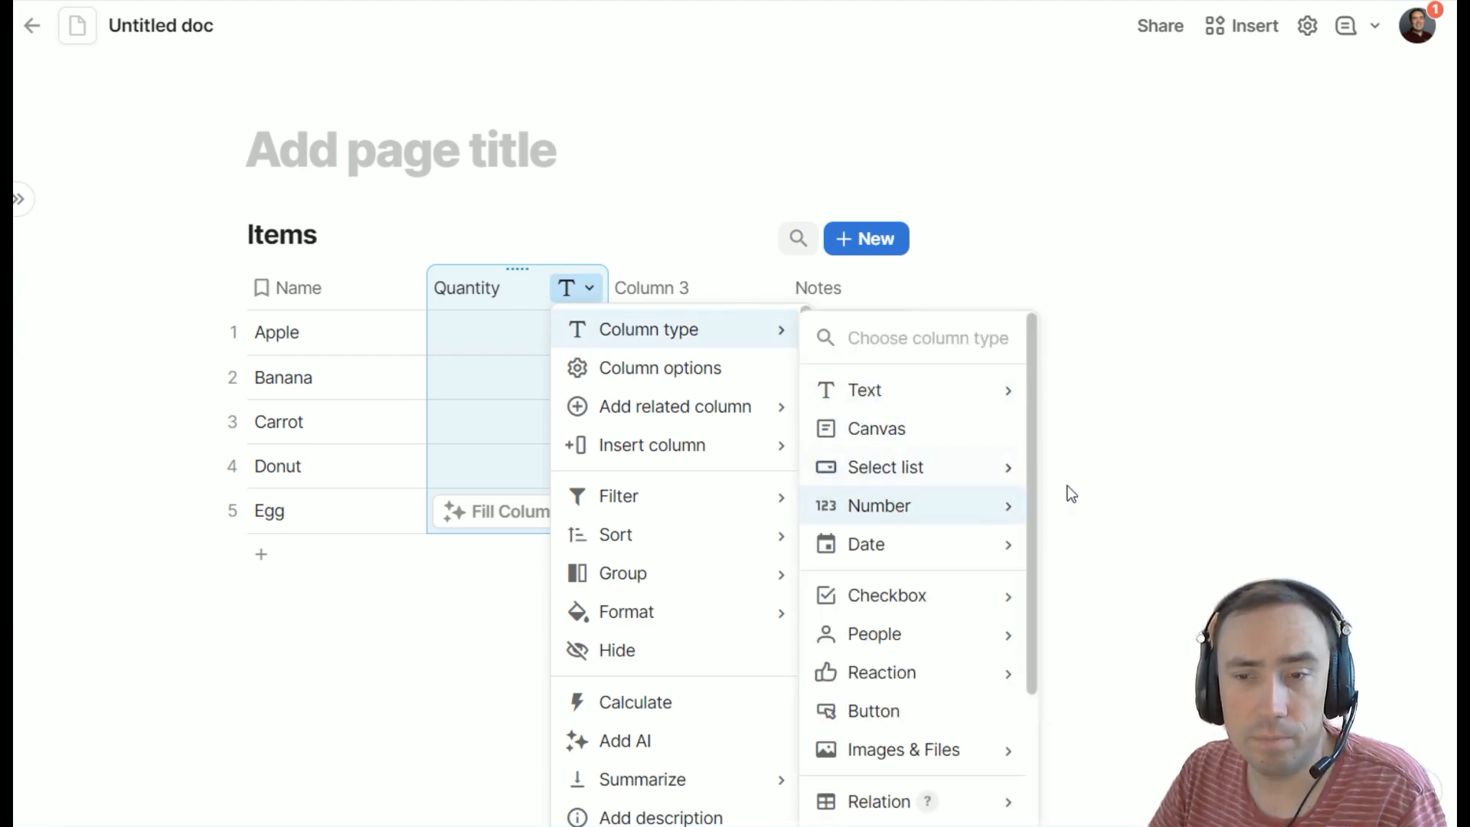
click(970, 516)
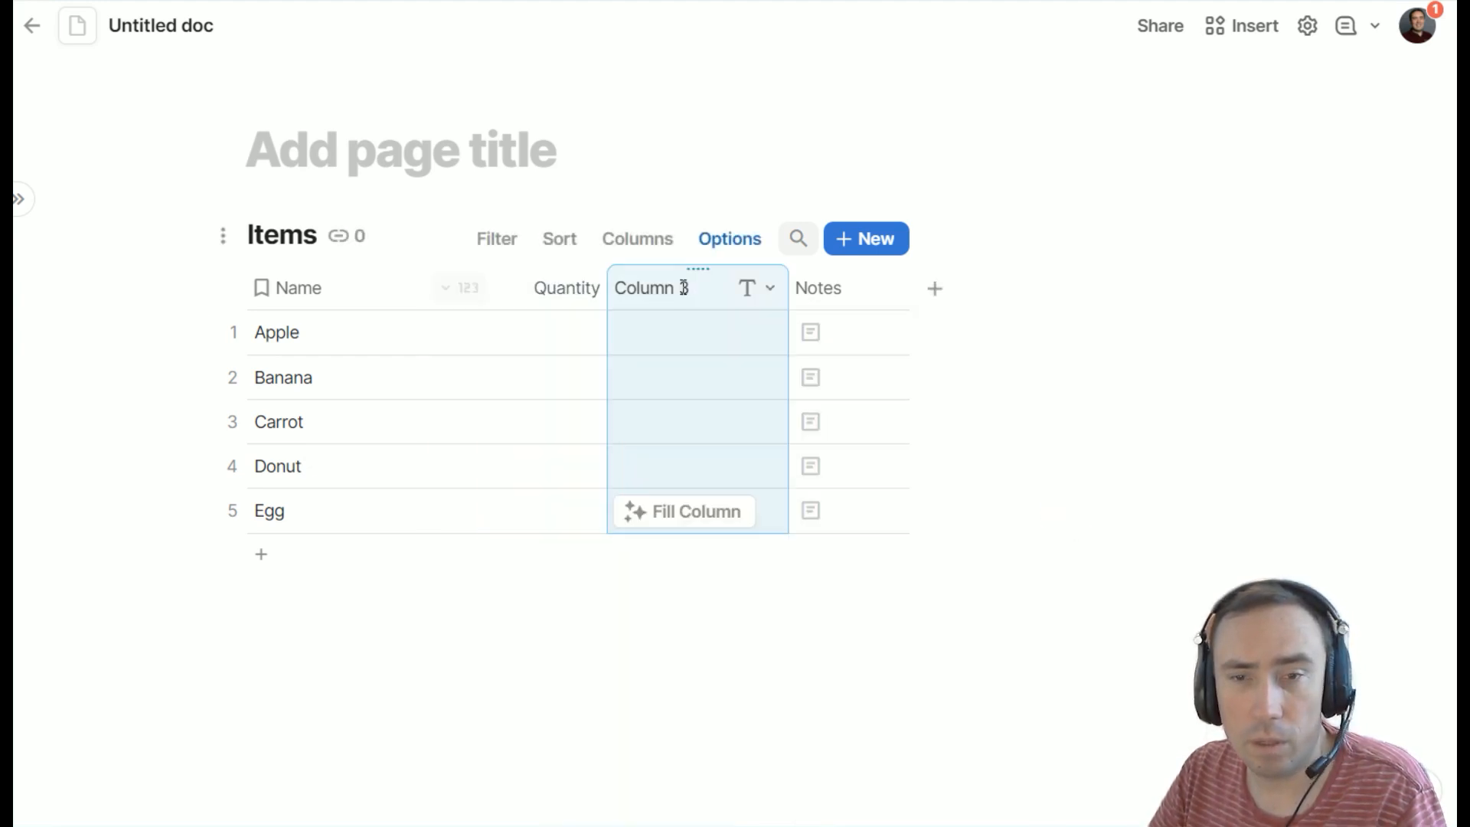
Delete Column 3 and the Notes column from the Items table
key(Delete)
key(Delete)
Enter the quantities Apple 1, Banana 2, Carrot 1, Donut 3 and Egg 1 in the Items table
click(499, 333)
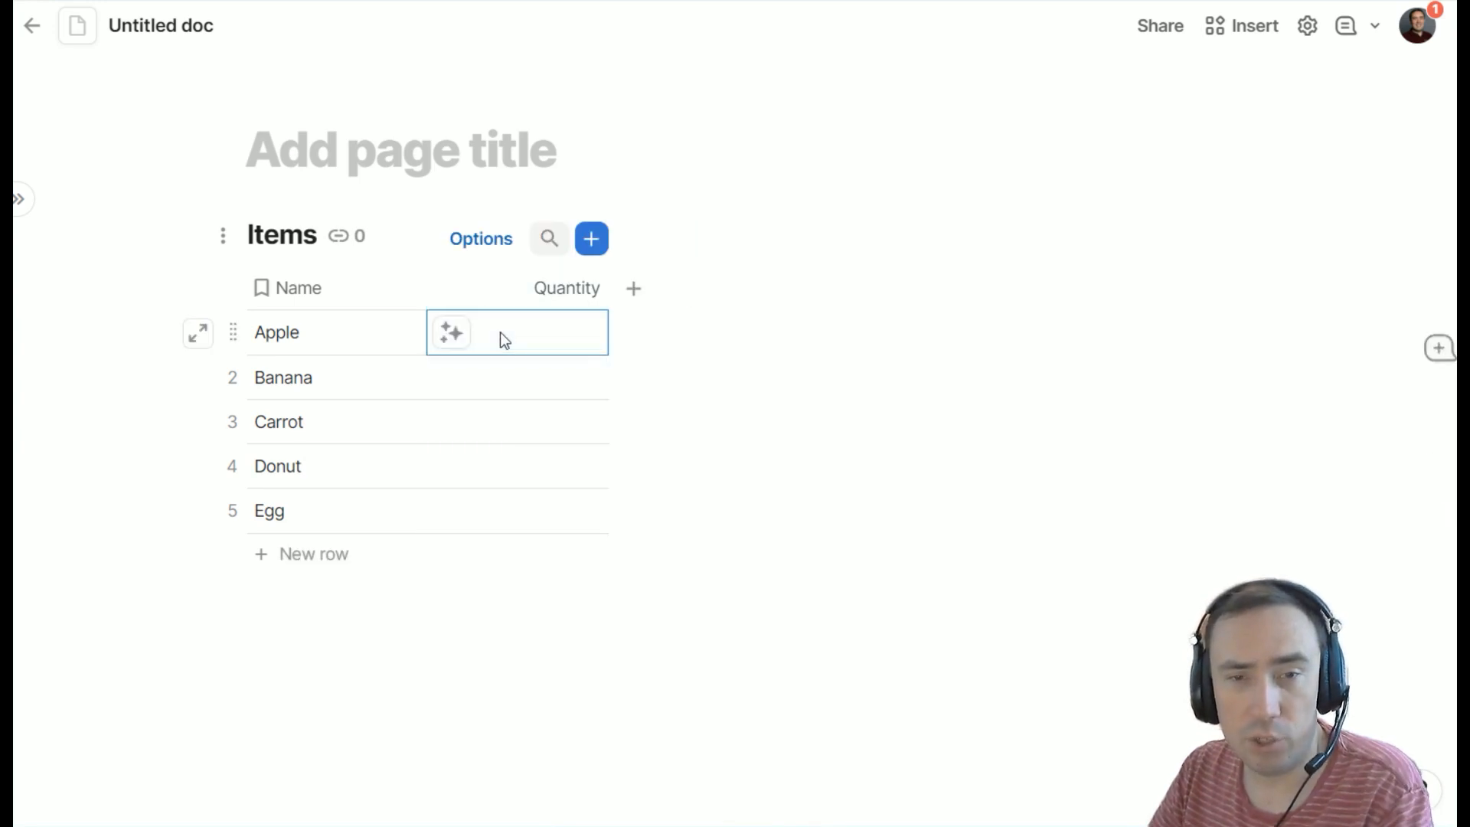
text(1)
key(Return)
text(2)
key(Return)
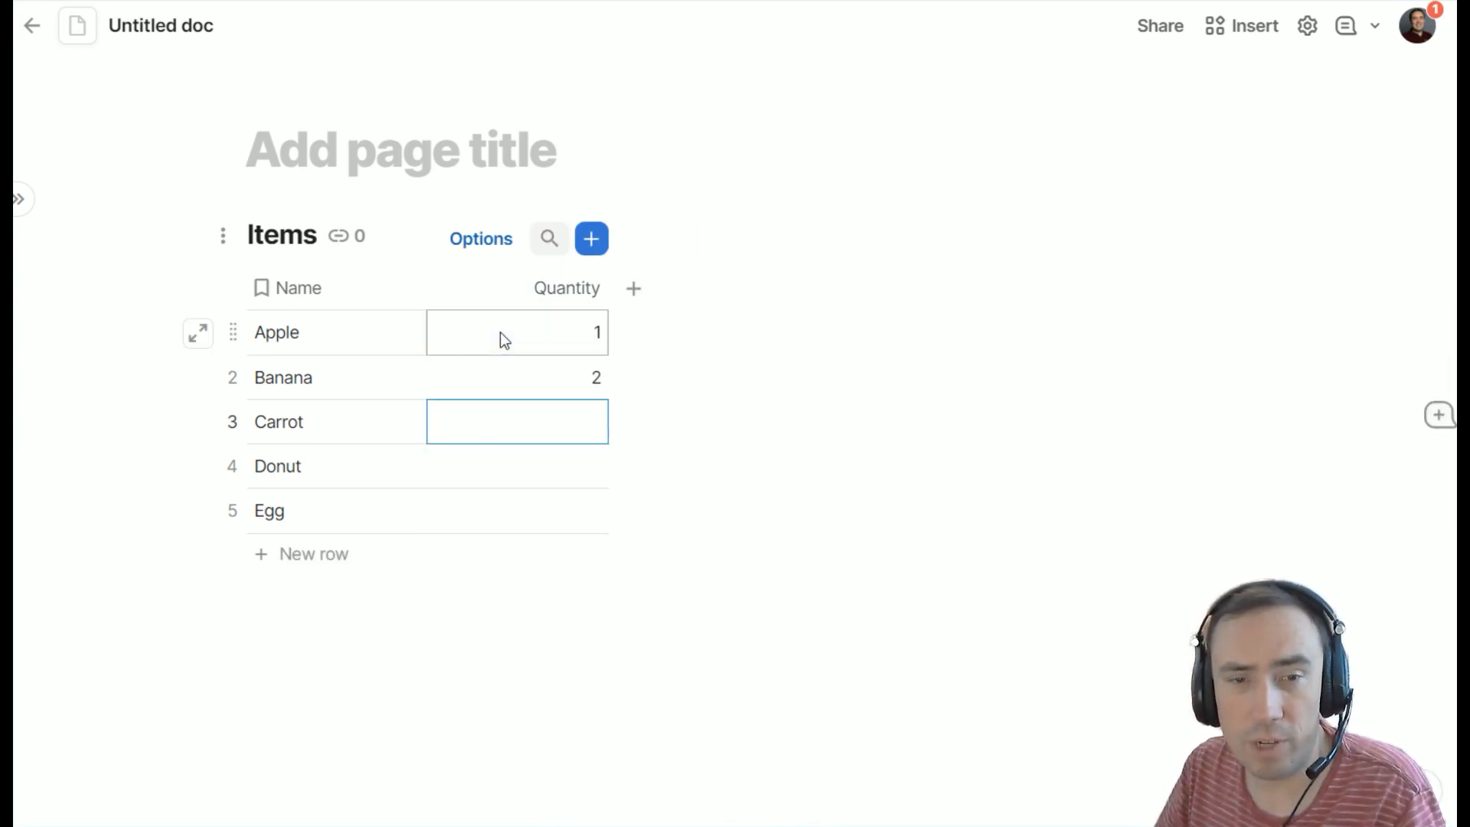
key(Return)
key(Up)
text(1)
key(Return)
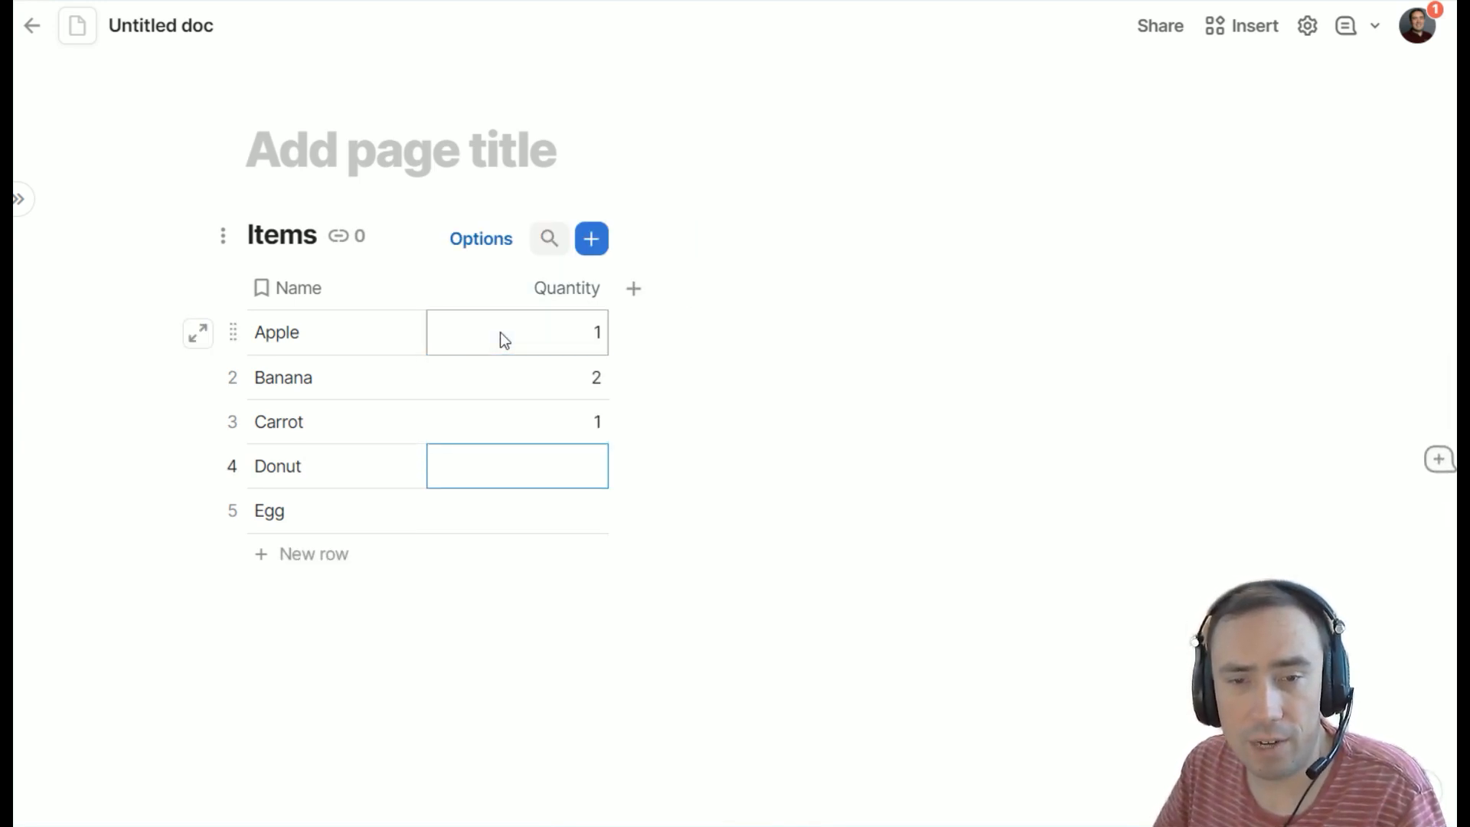
text(3)
key(Return)
text(1)
key(Return)
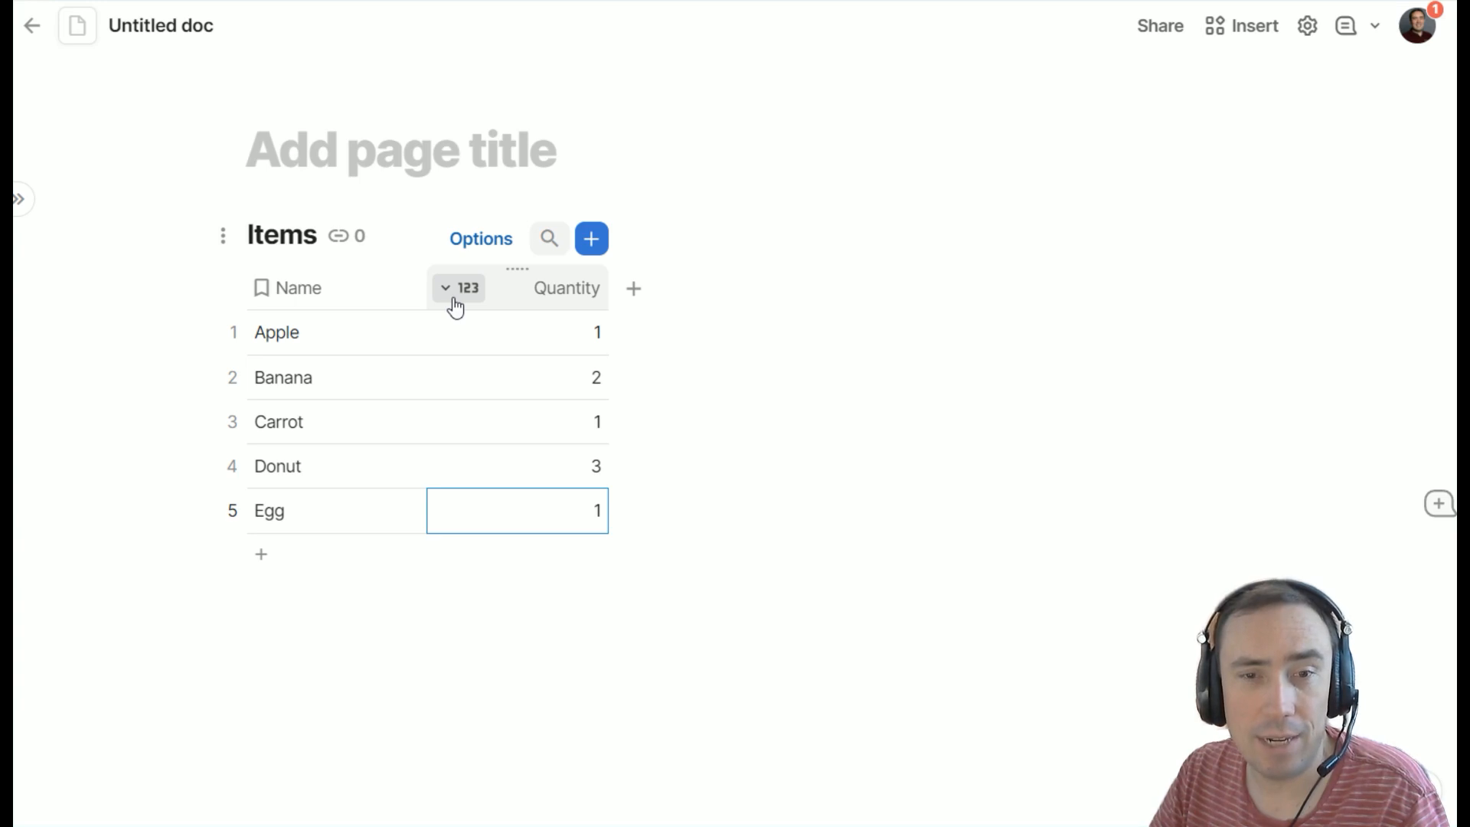
key(Escape)
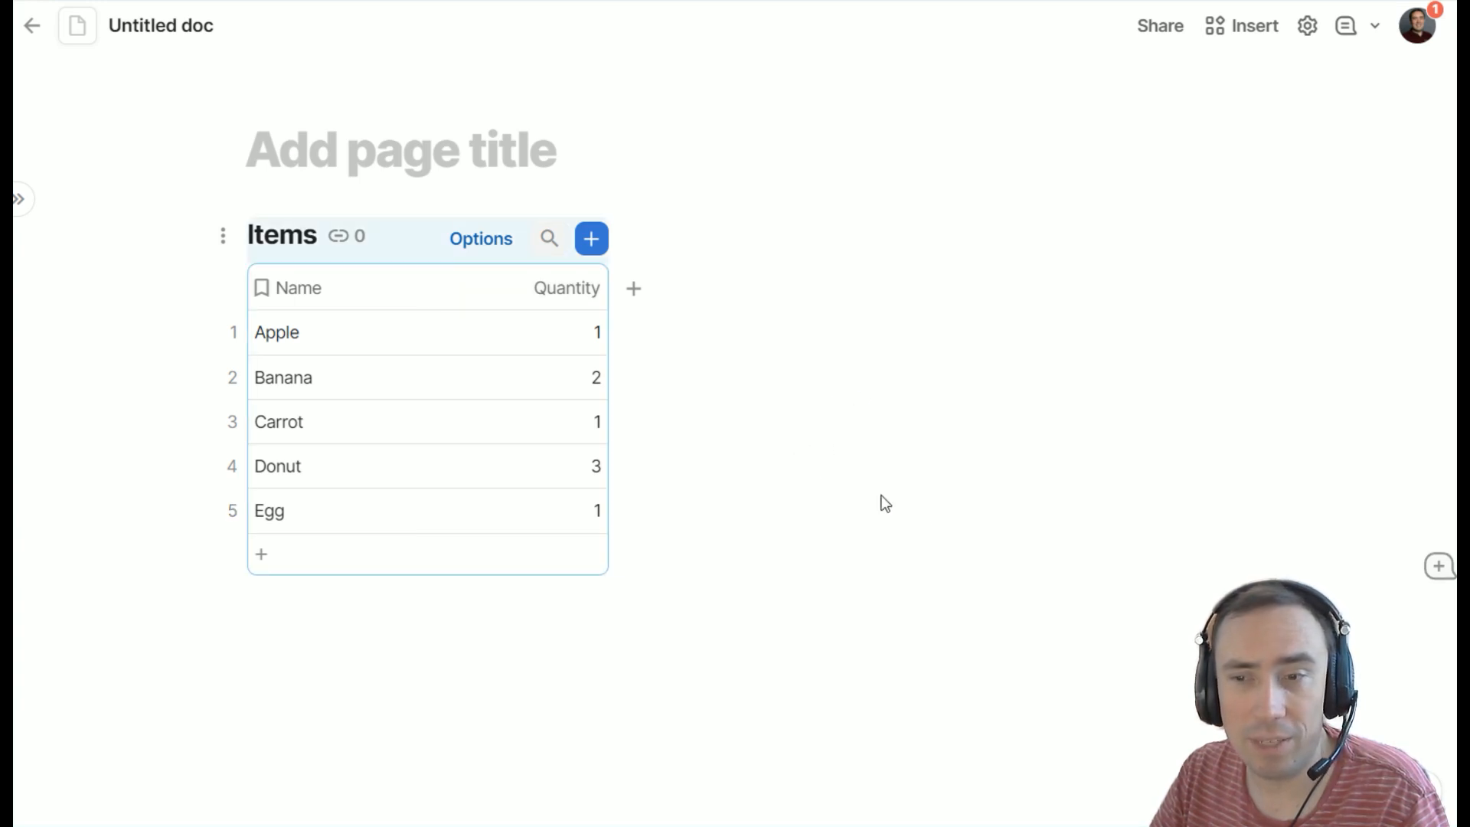
Insert a second blank table named People and place it side by side with the Items table
click(690, 637)
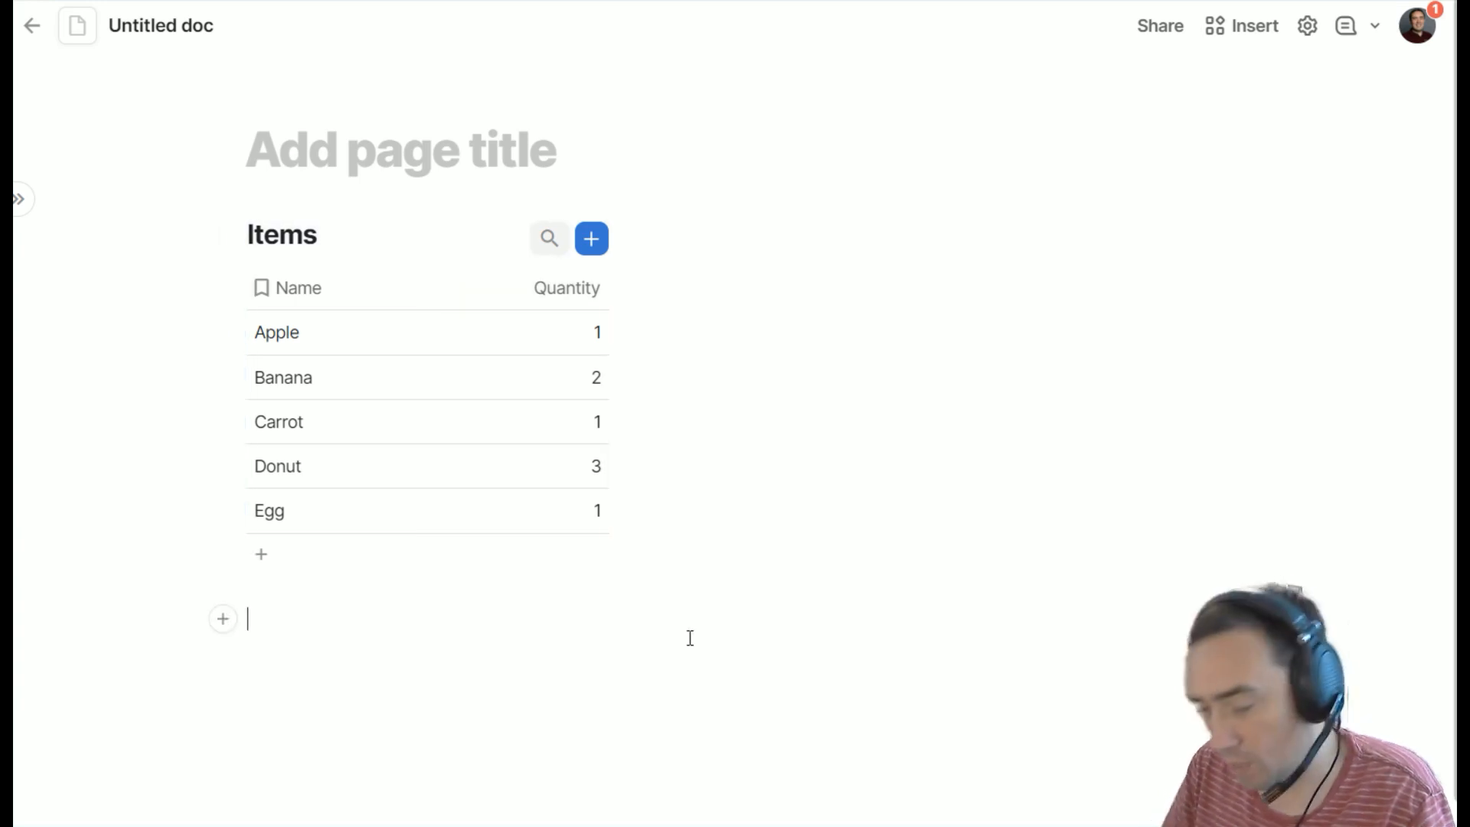
text(/blank)
key(Return)
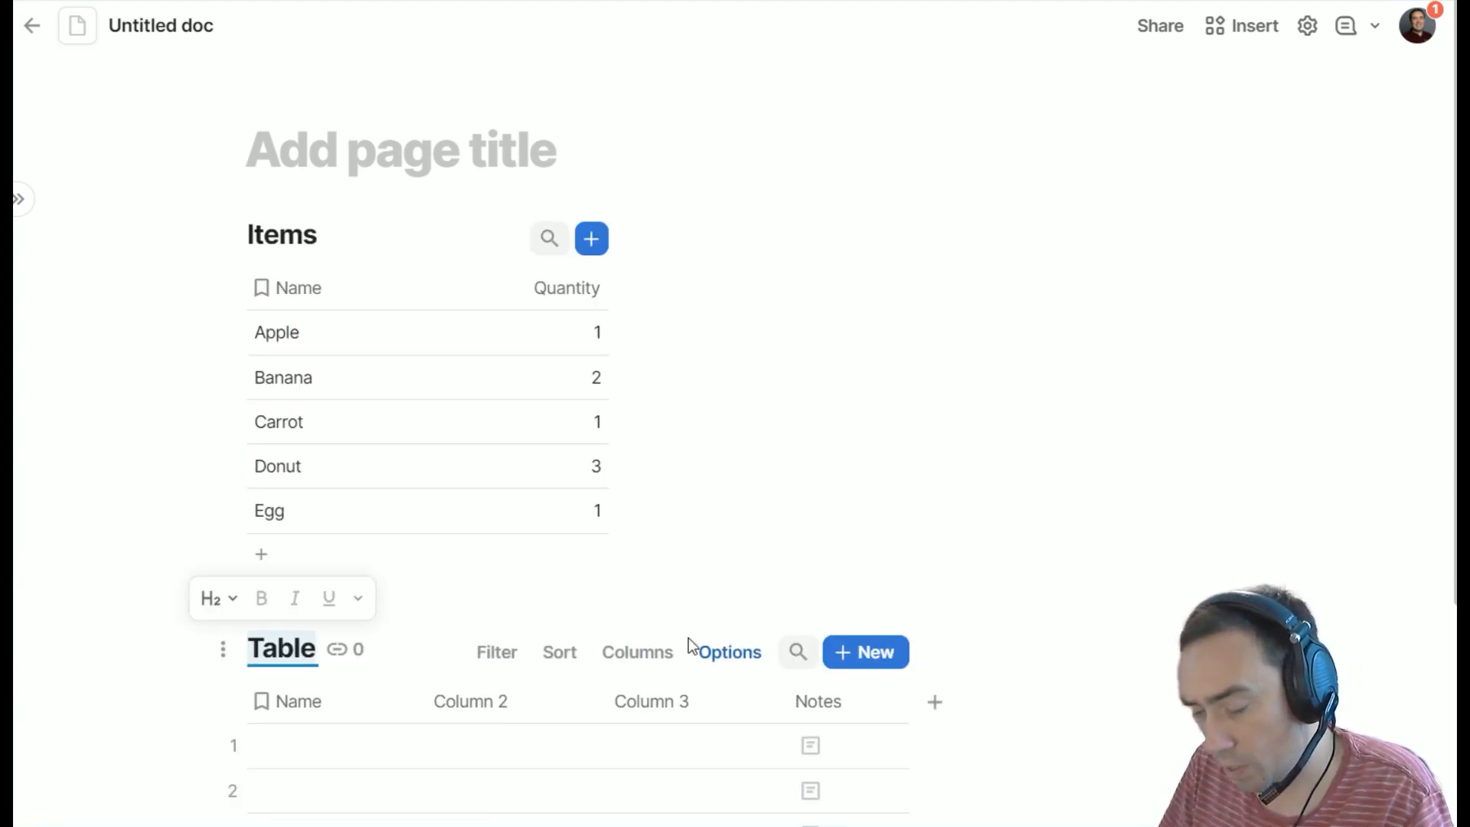
text(People)
key(Return)
scroll(613, 508, down, 4)
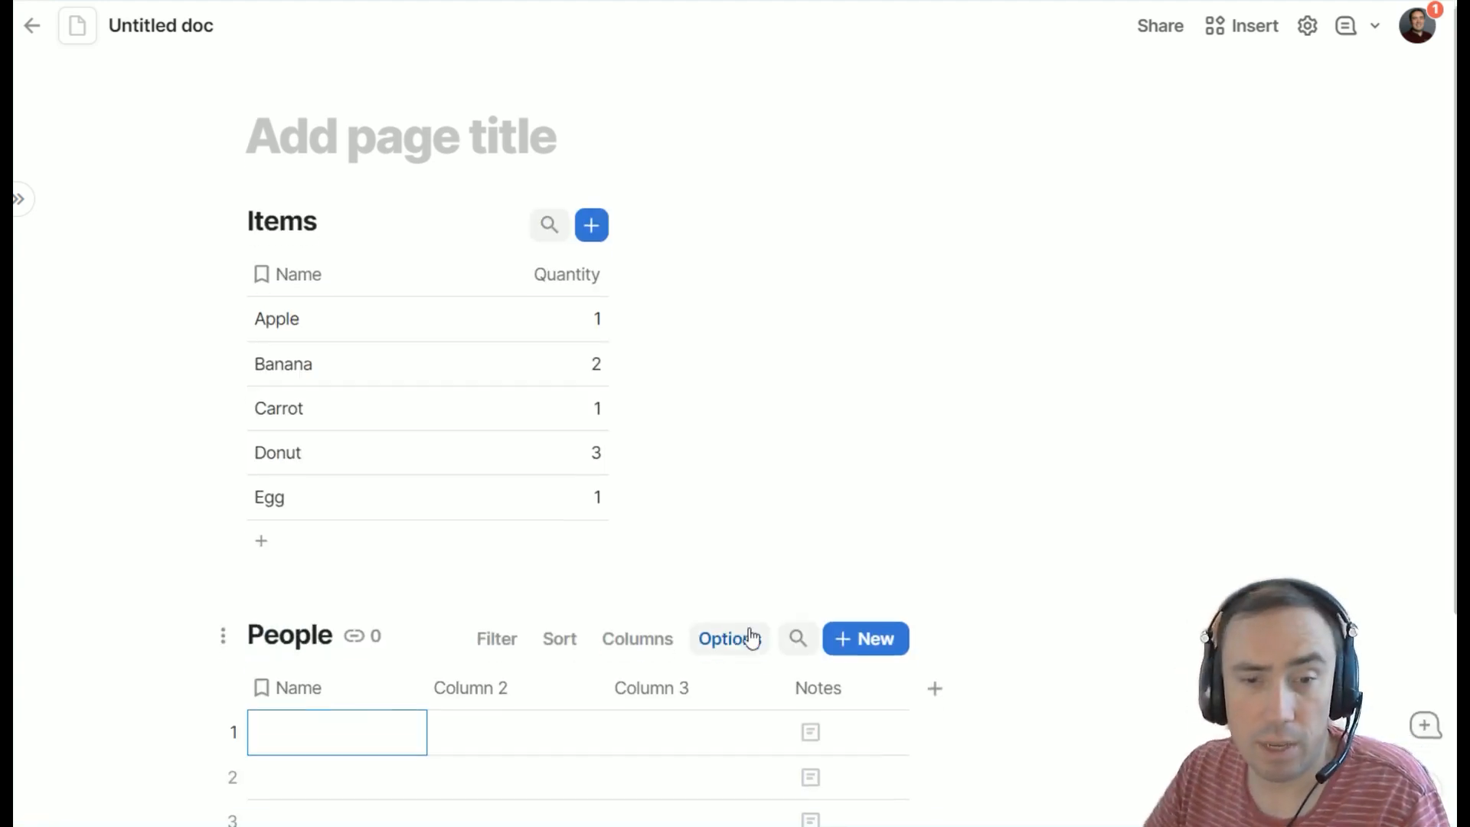
drag(221, 358, 1247, 139)
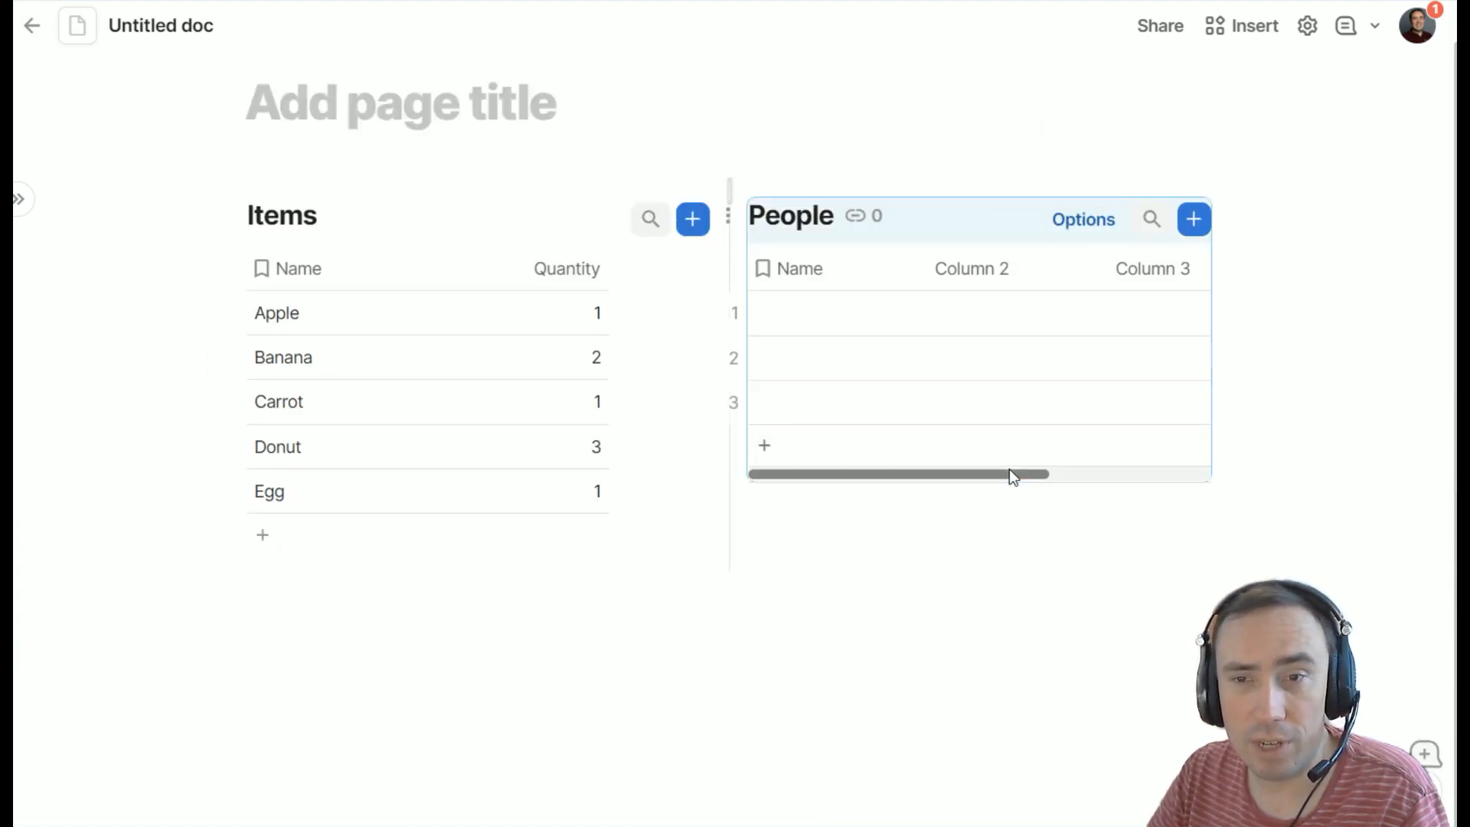
Delete Column 3 and the Notes column from the People table
click(1174, 273)
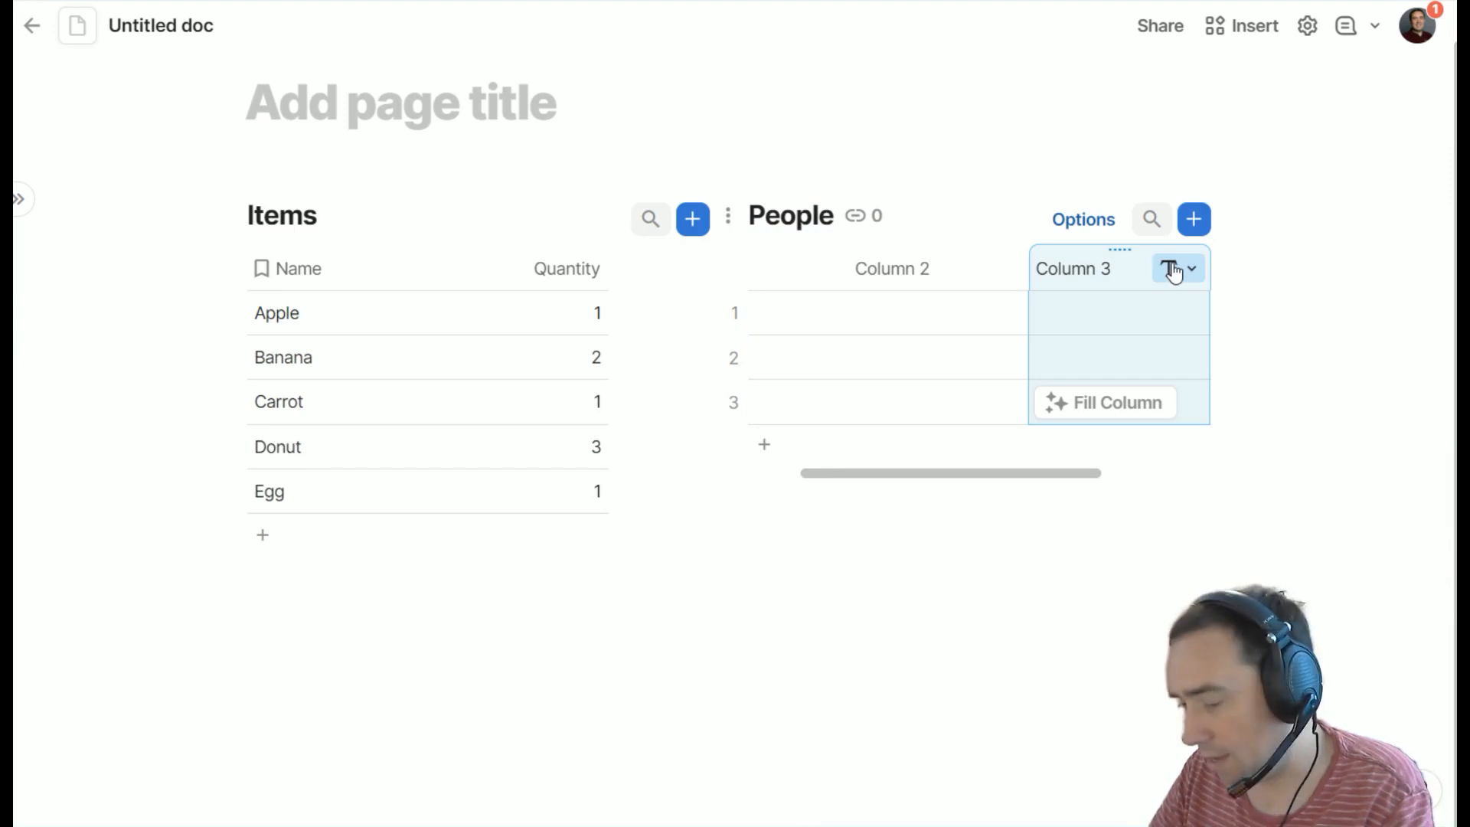
key(ctrl+z)
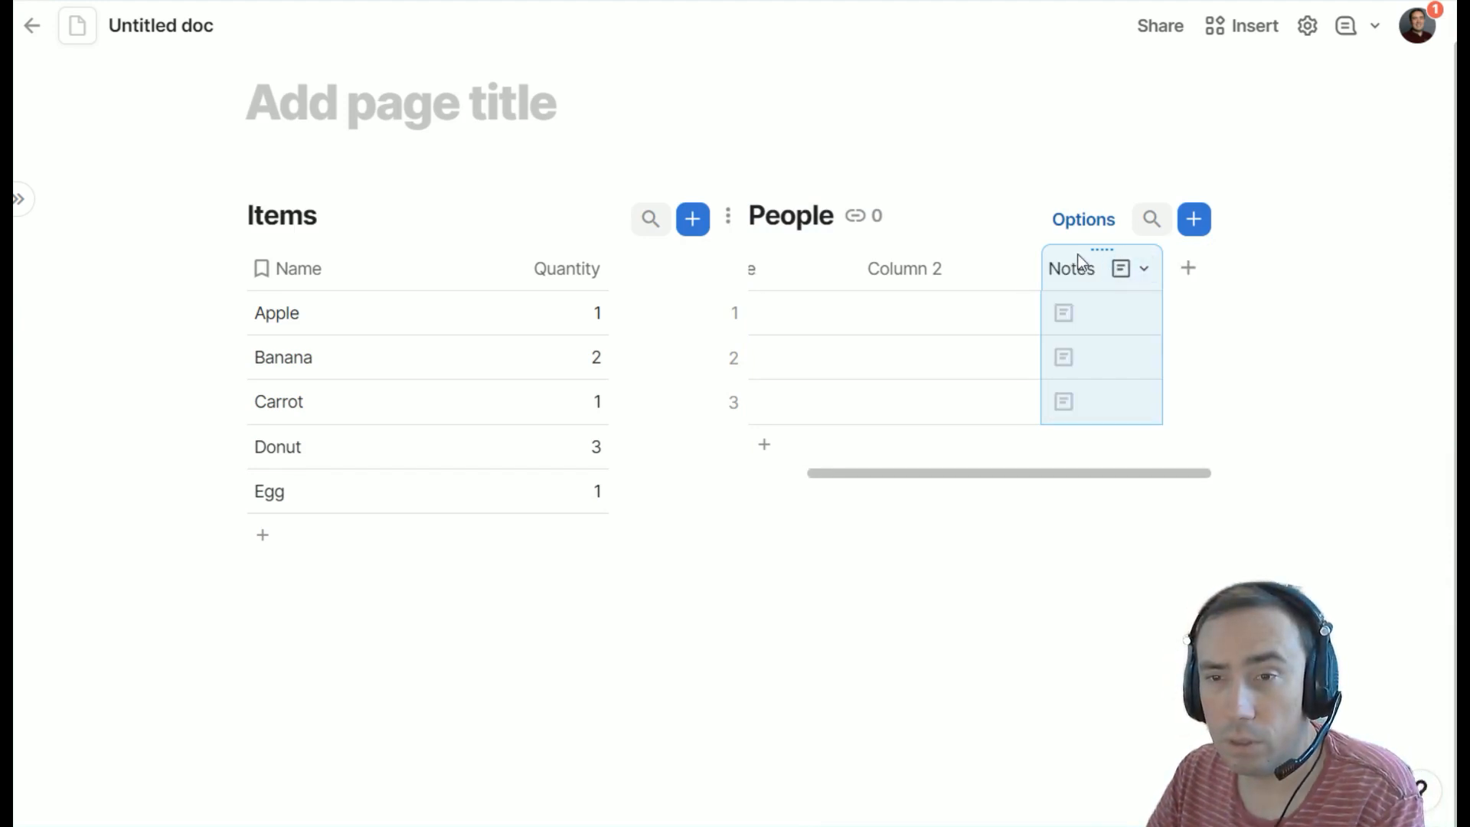
key(ctrl+z)
Enter three people's first names in the Name column of the People table, one per row
click(898, 322)
text(Alice)
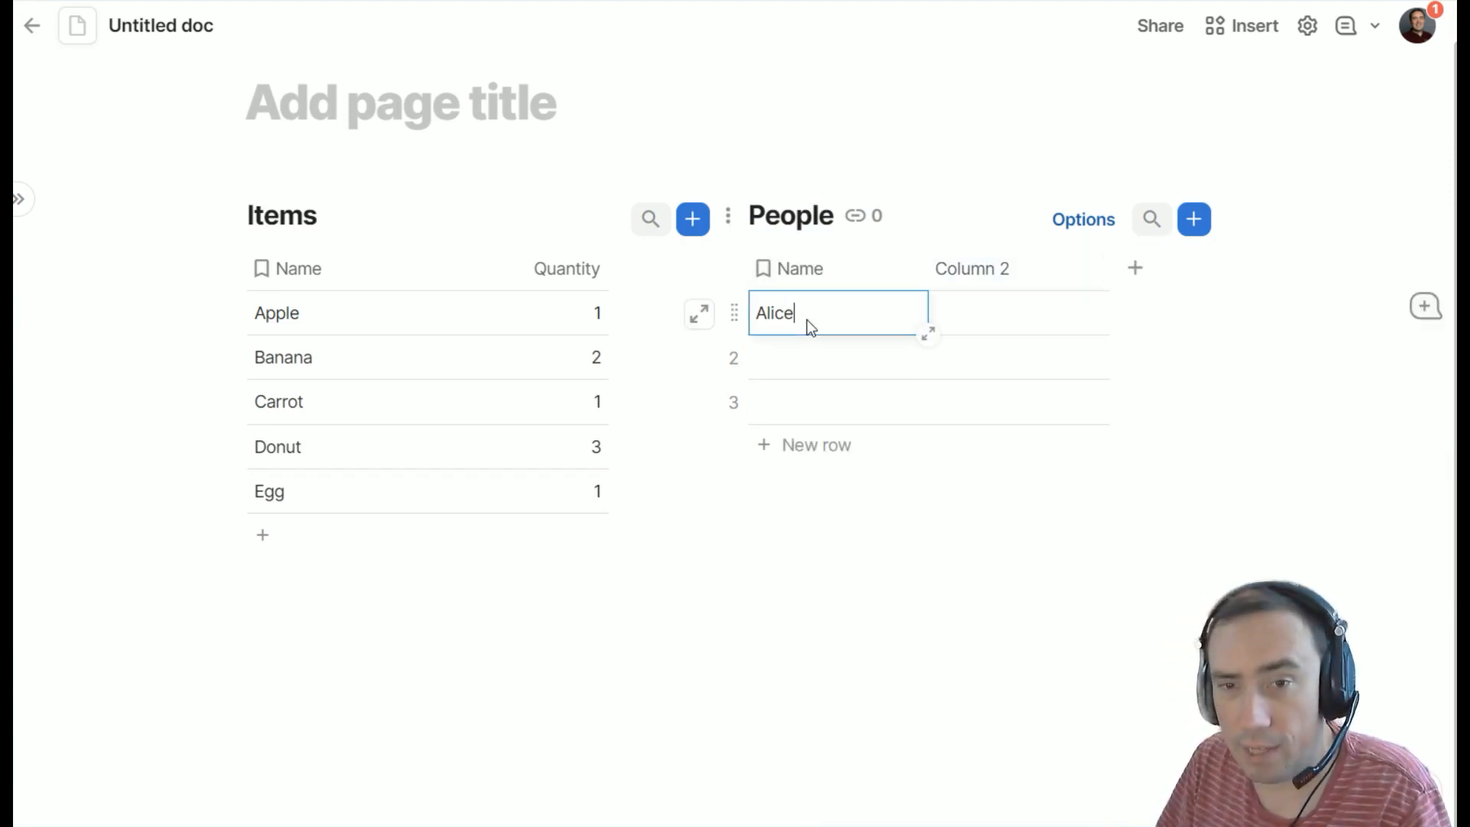
key(Return)
text(Bob)
key(Return)
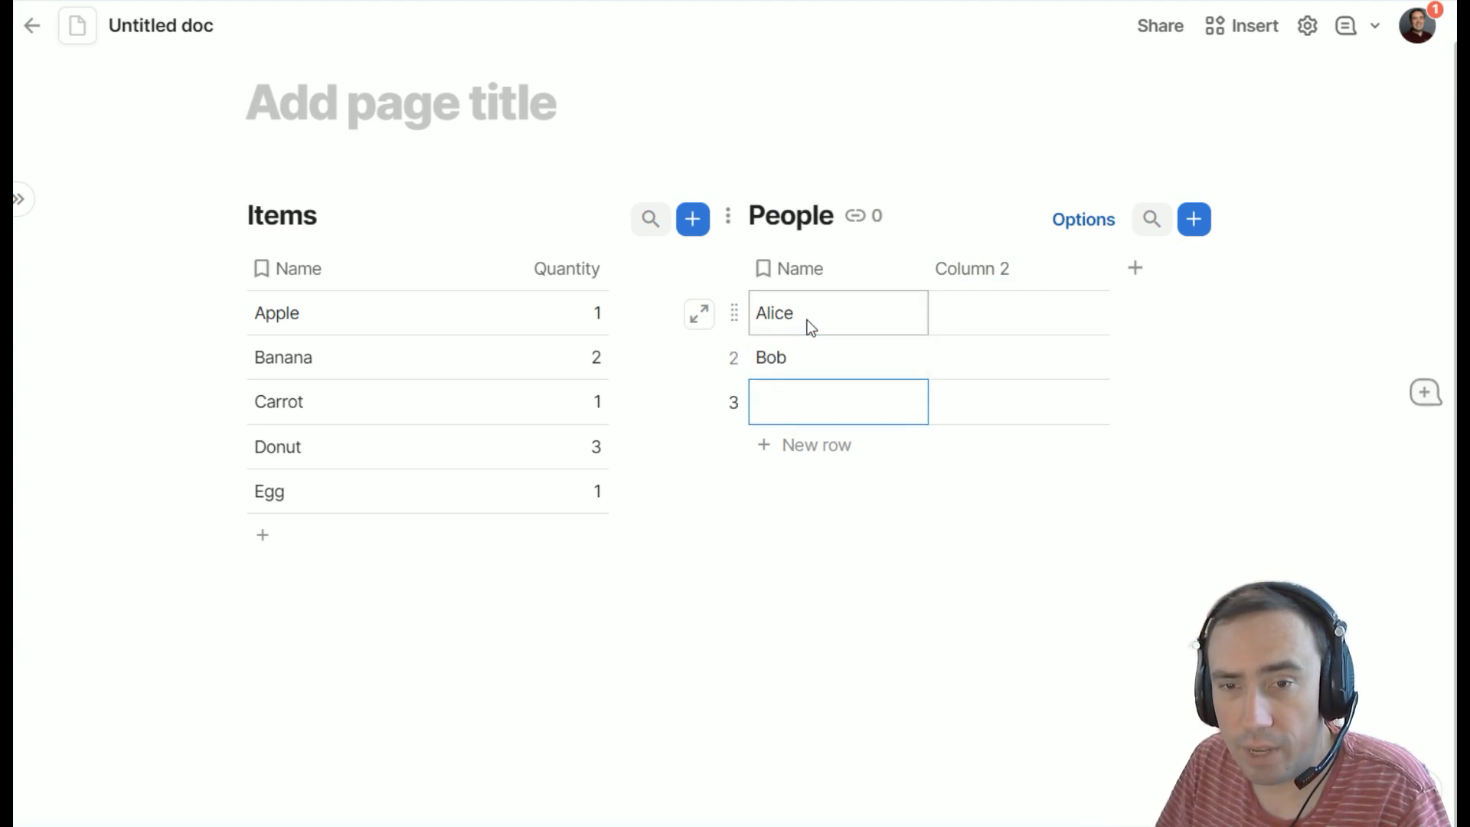
key(Return)
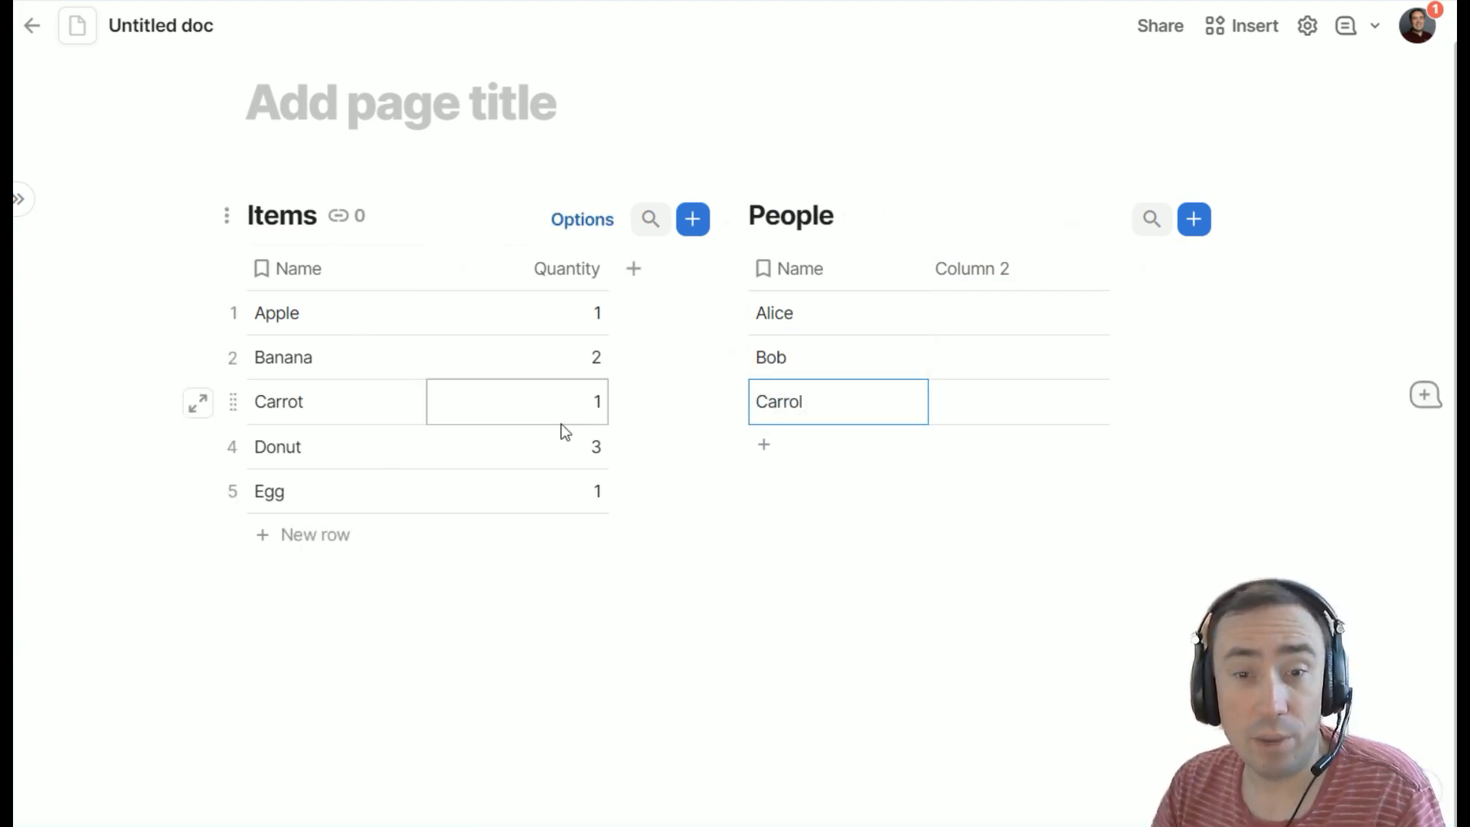
Turn Column 2 of the People table into a Relation to the Items table and create its linked relation column there
click(1093, 268)
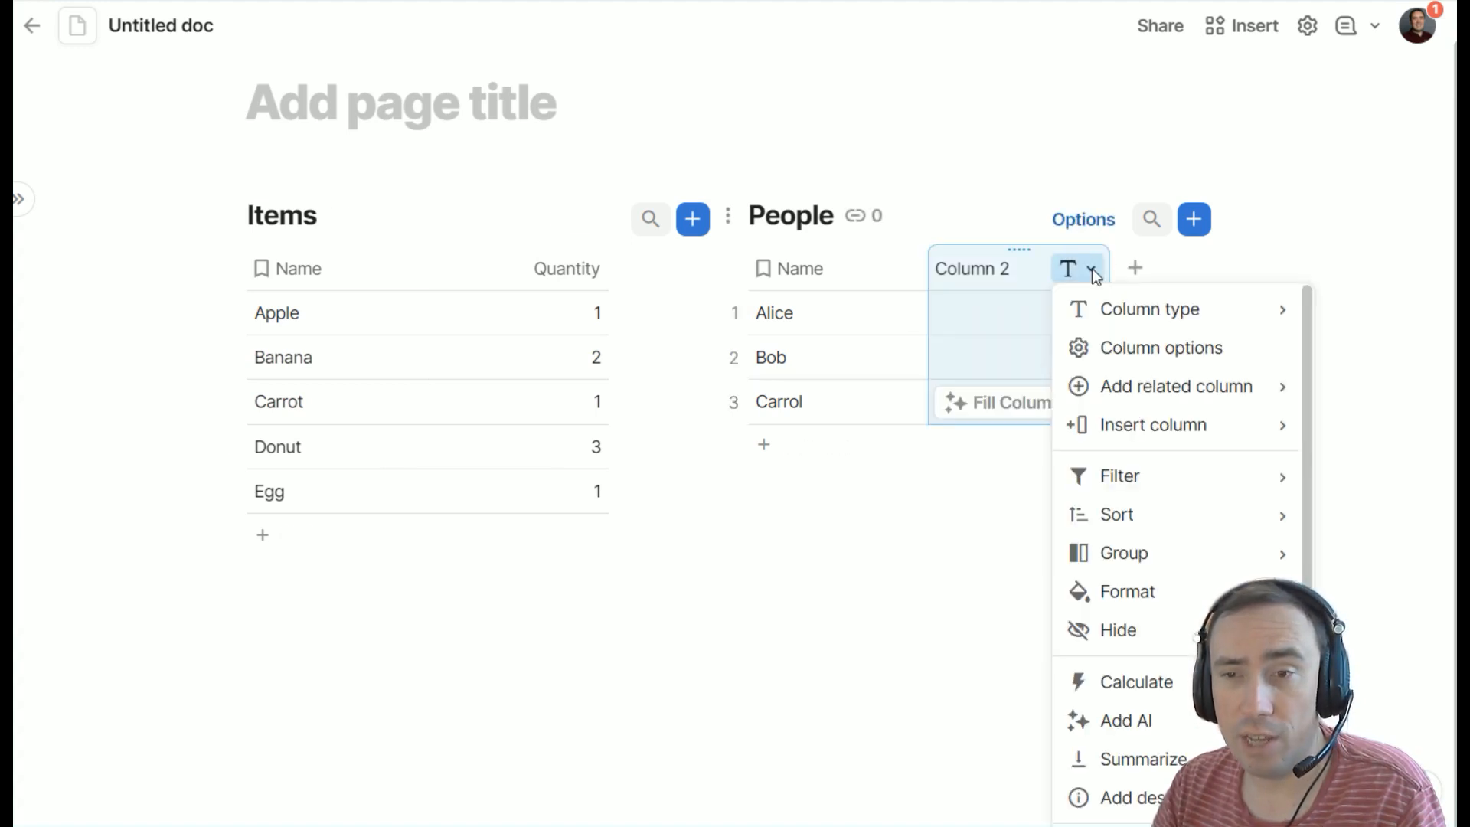
mouse_move(1115, 301)
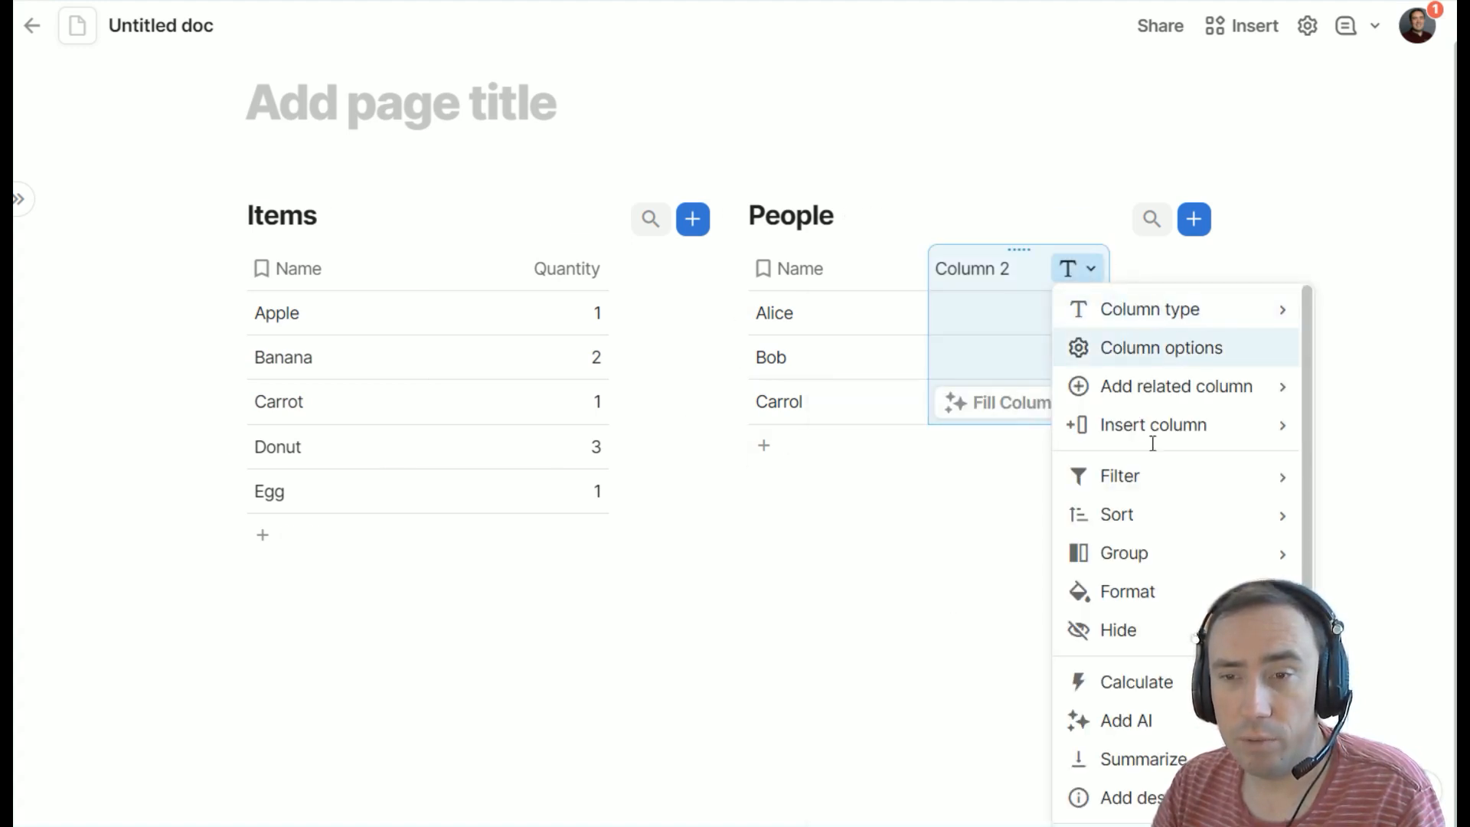
mouse_move(888, 789)
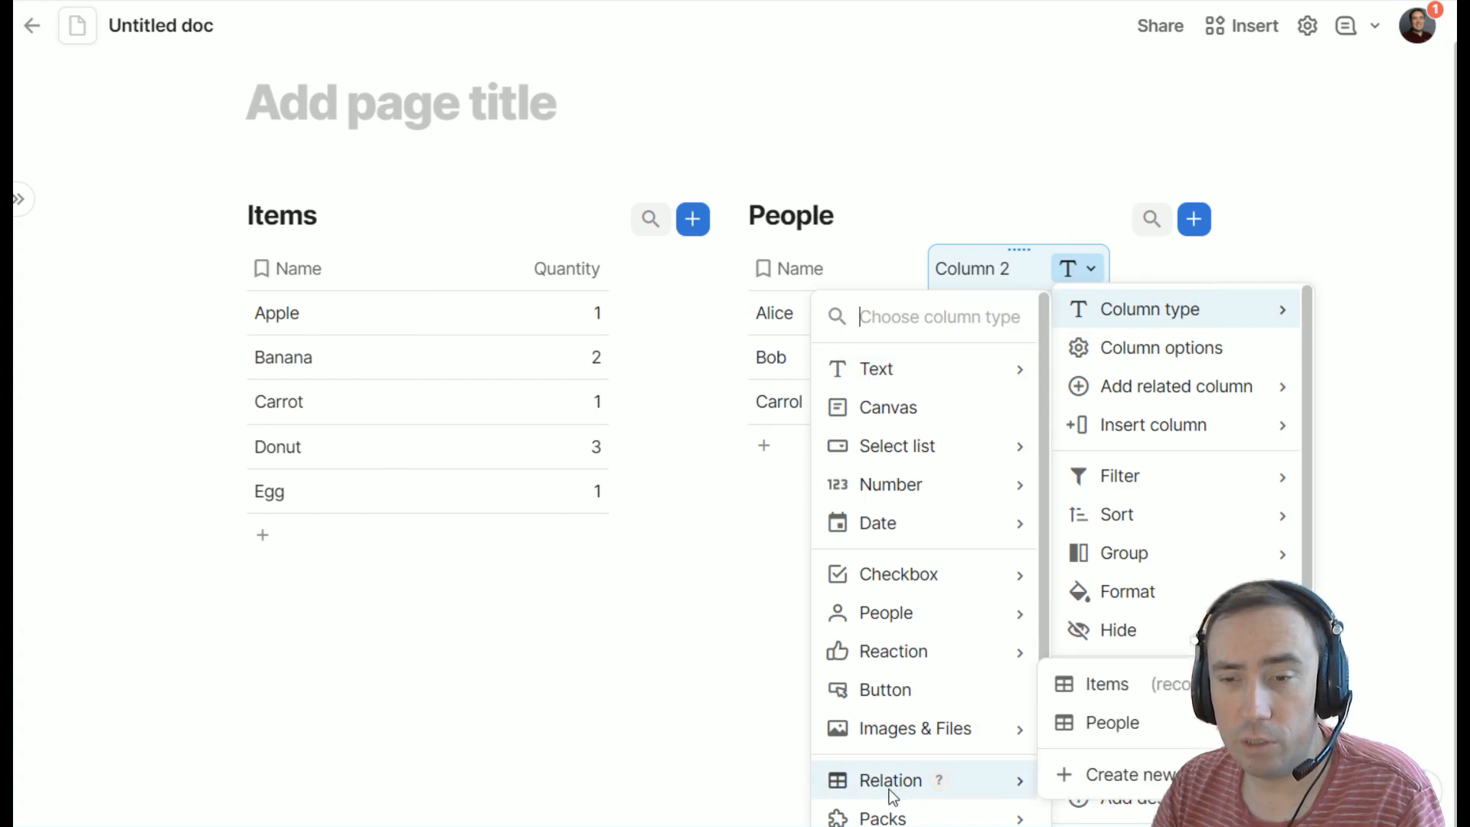
click(1150, 686)
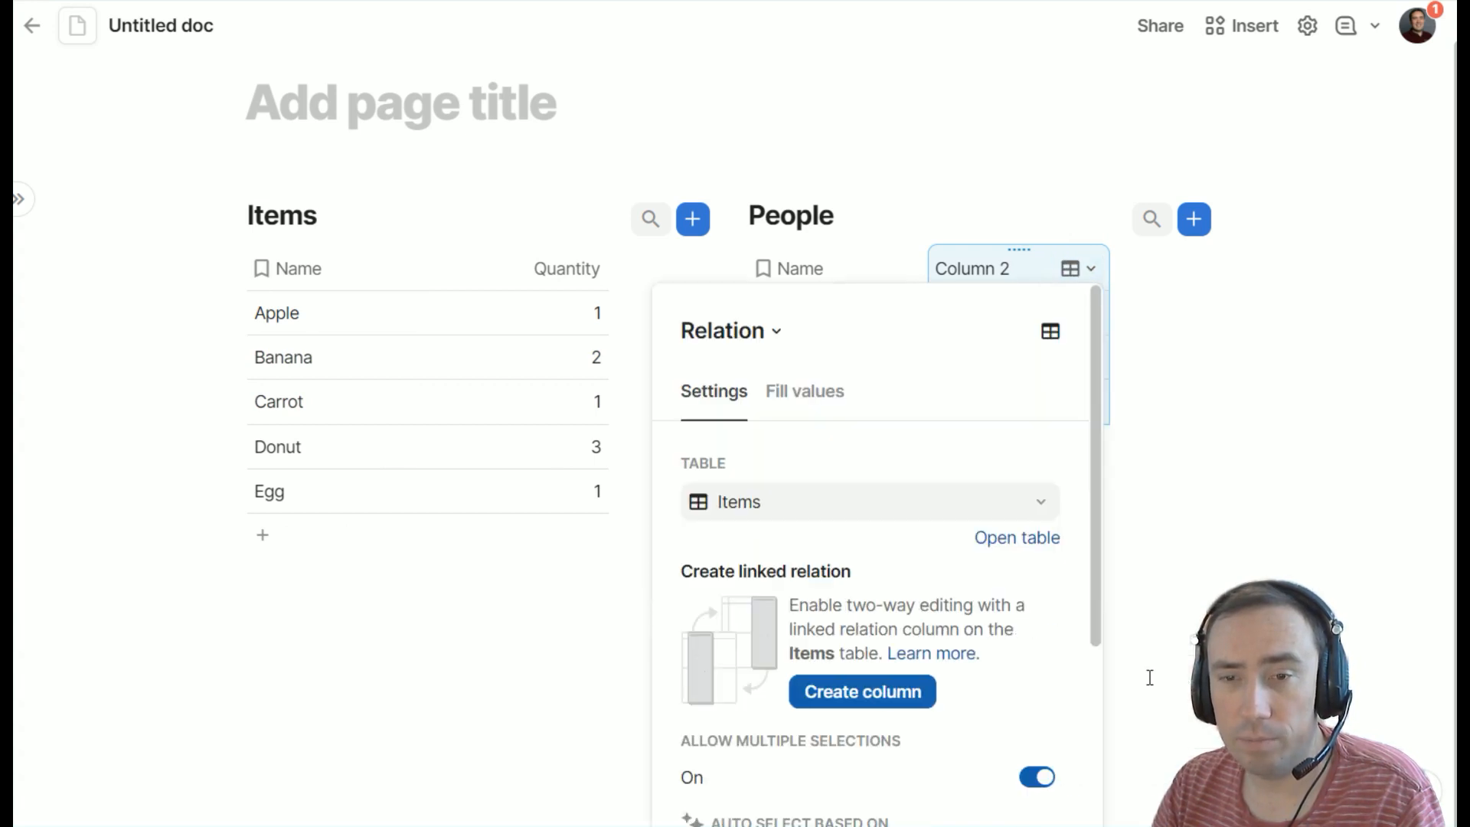
click(862, 699)
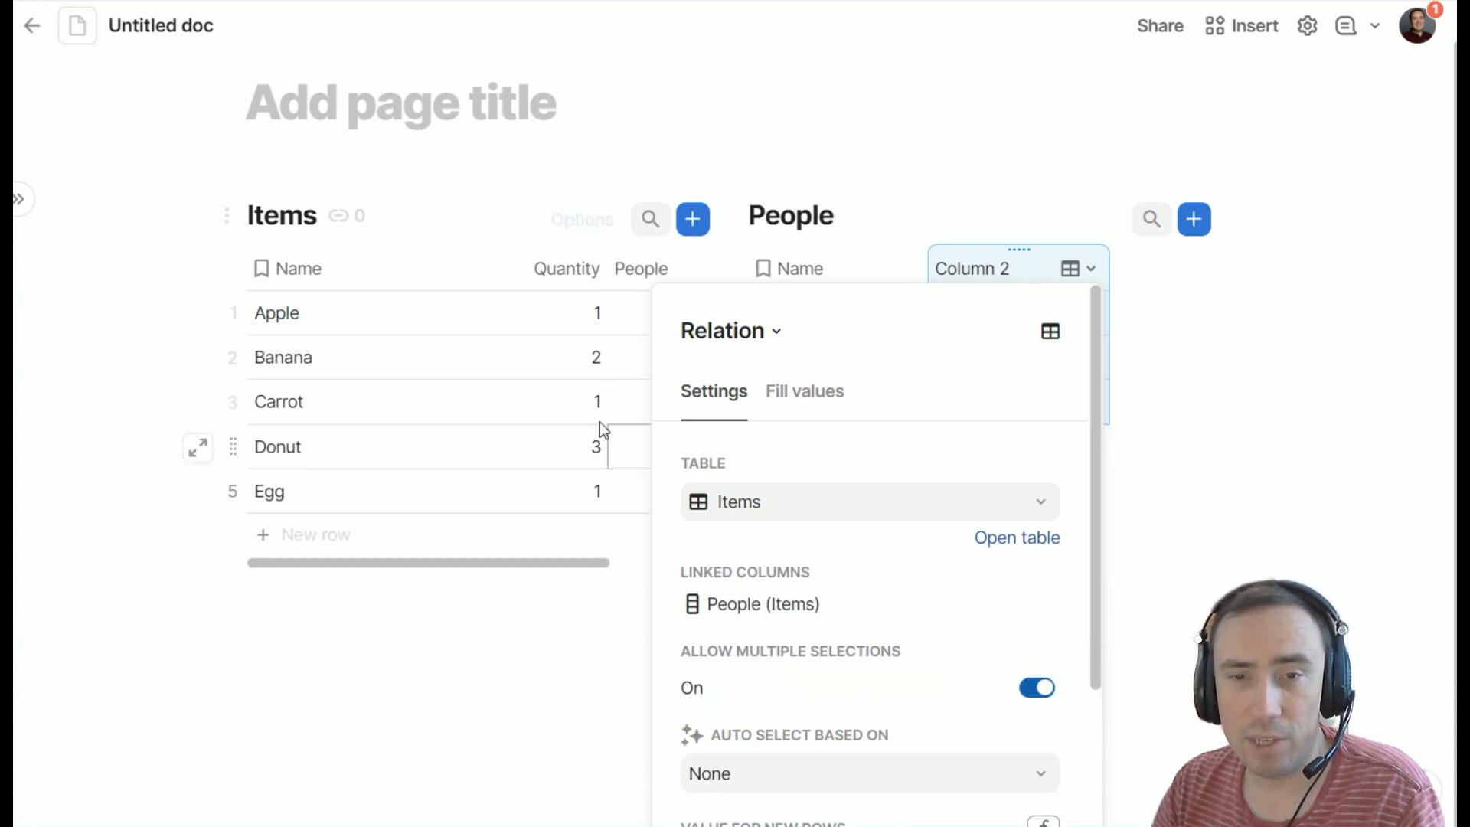
drag(570, 566, 539, 557)
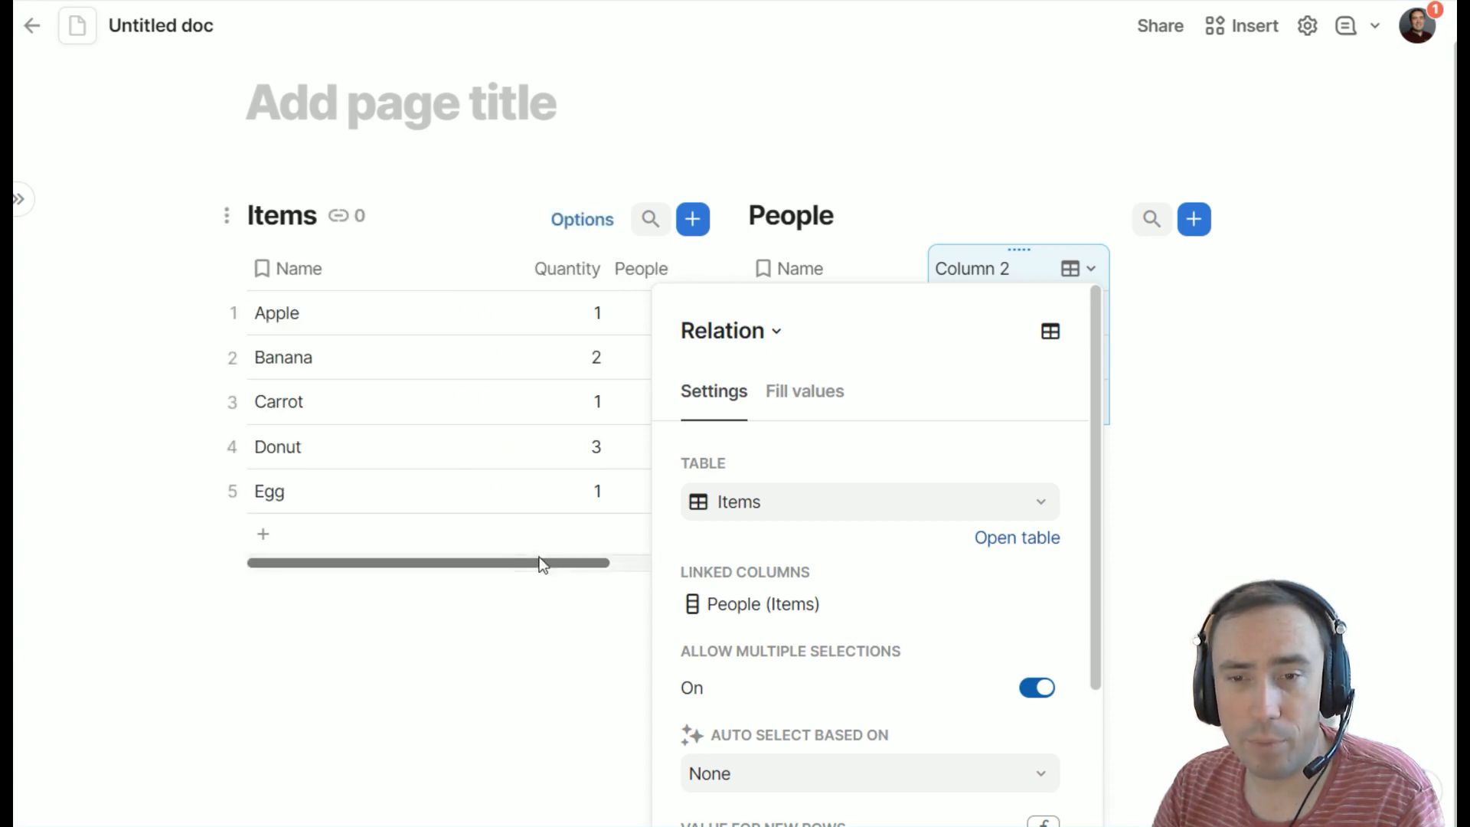
Rename Column 2 of the People table to Items
click(986, 261)
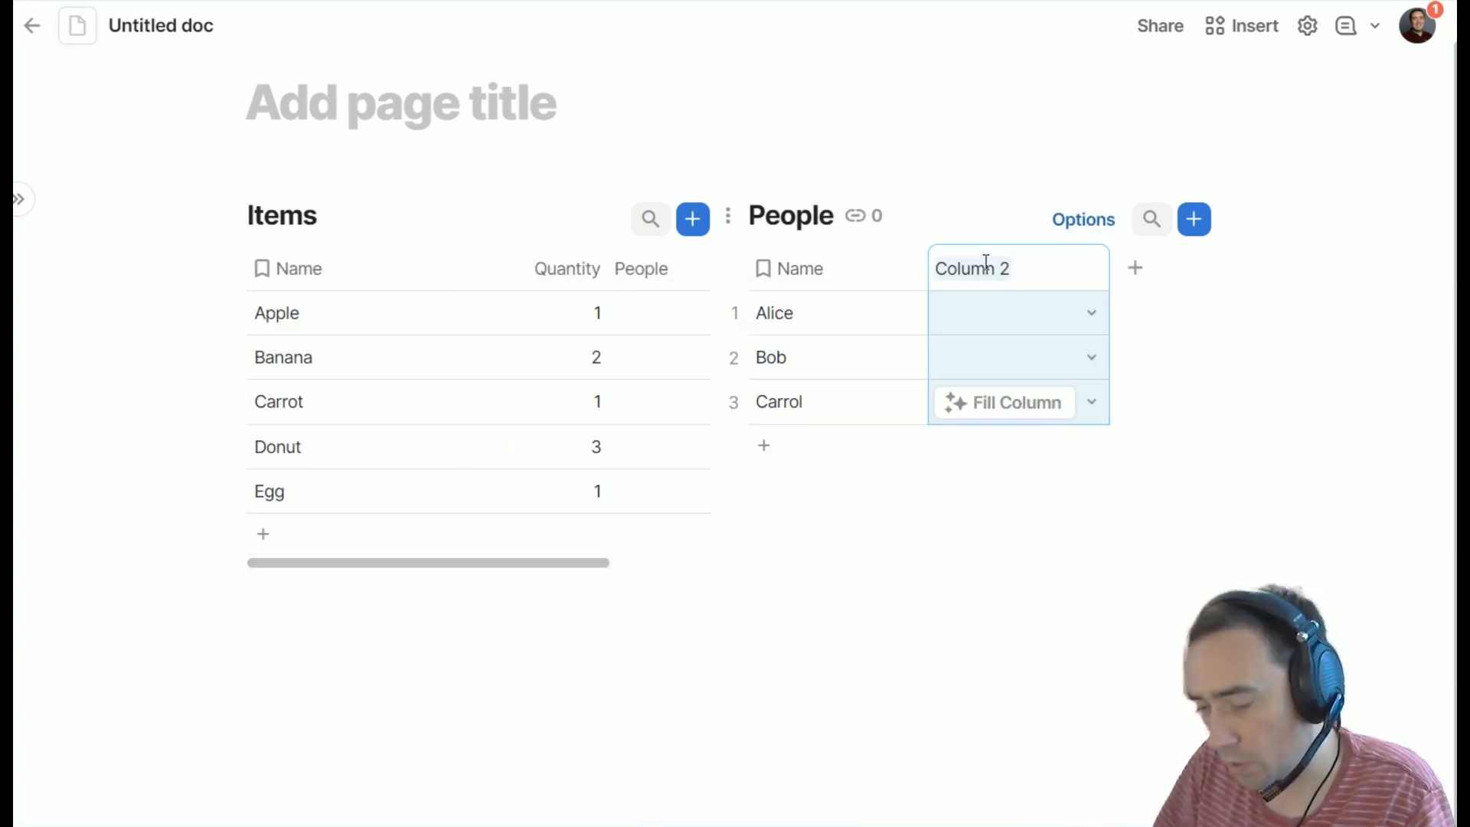
text(Items)
key(Return)
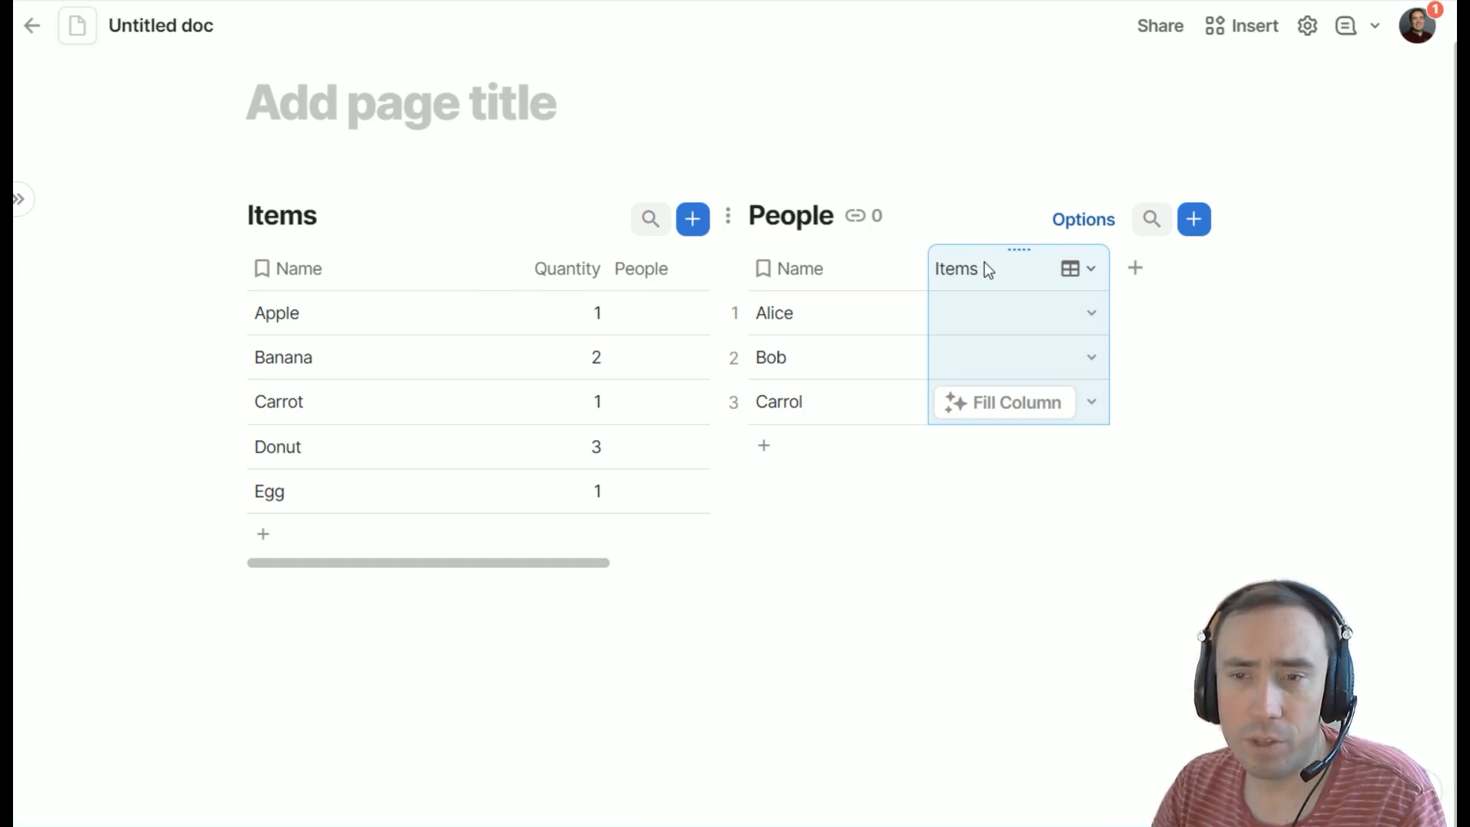
Assign Apple in the Items column to the first and second rows of the People table
click(1090, 314)
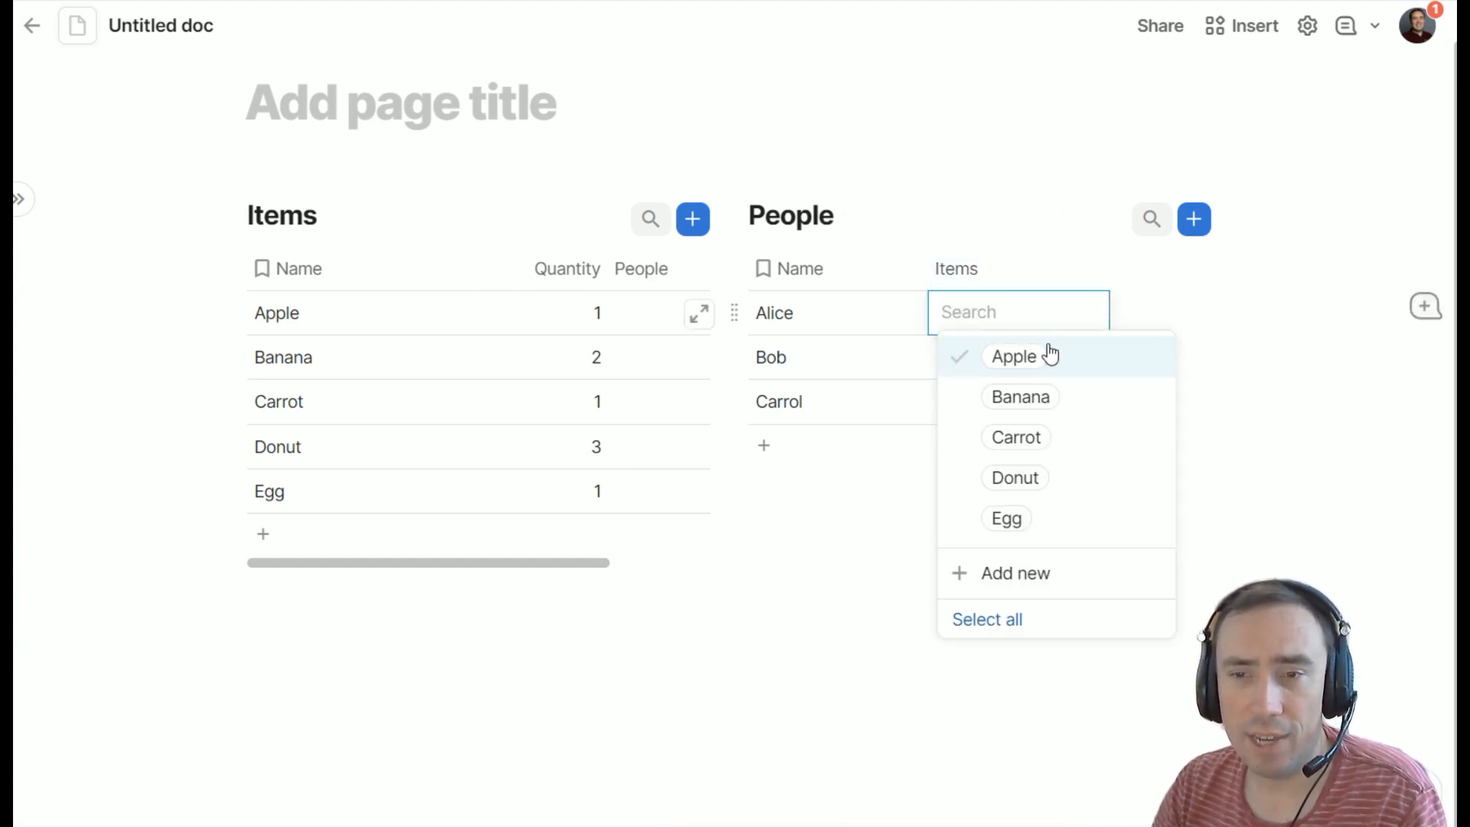
click(1050, 353)
click(1018, 362)
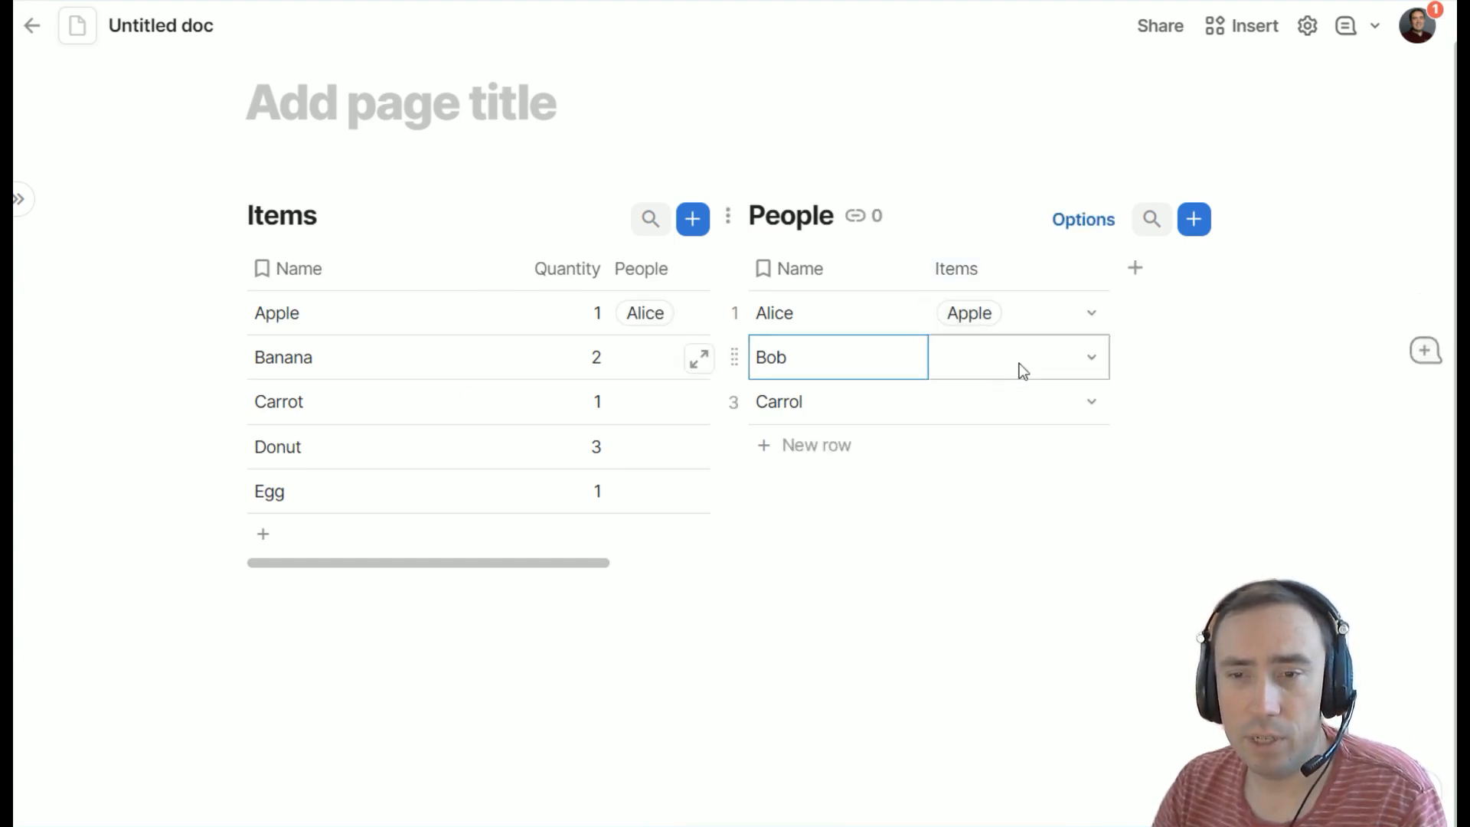
click(1092, 360)
click(1050, 406)
click(872, 358)
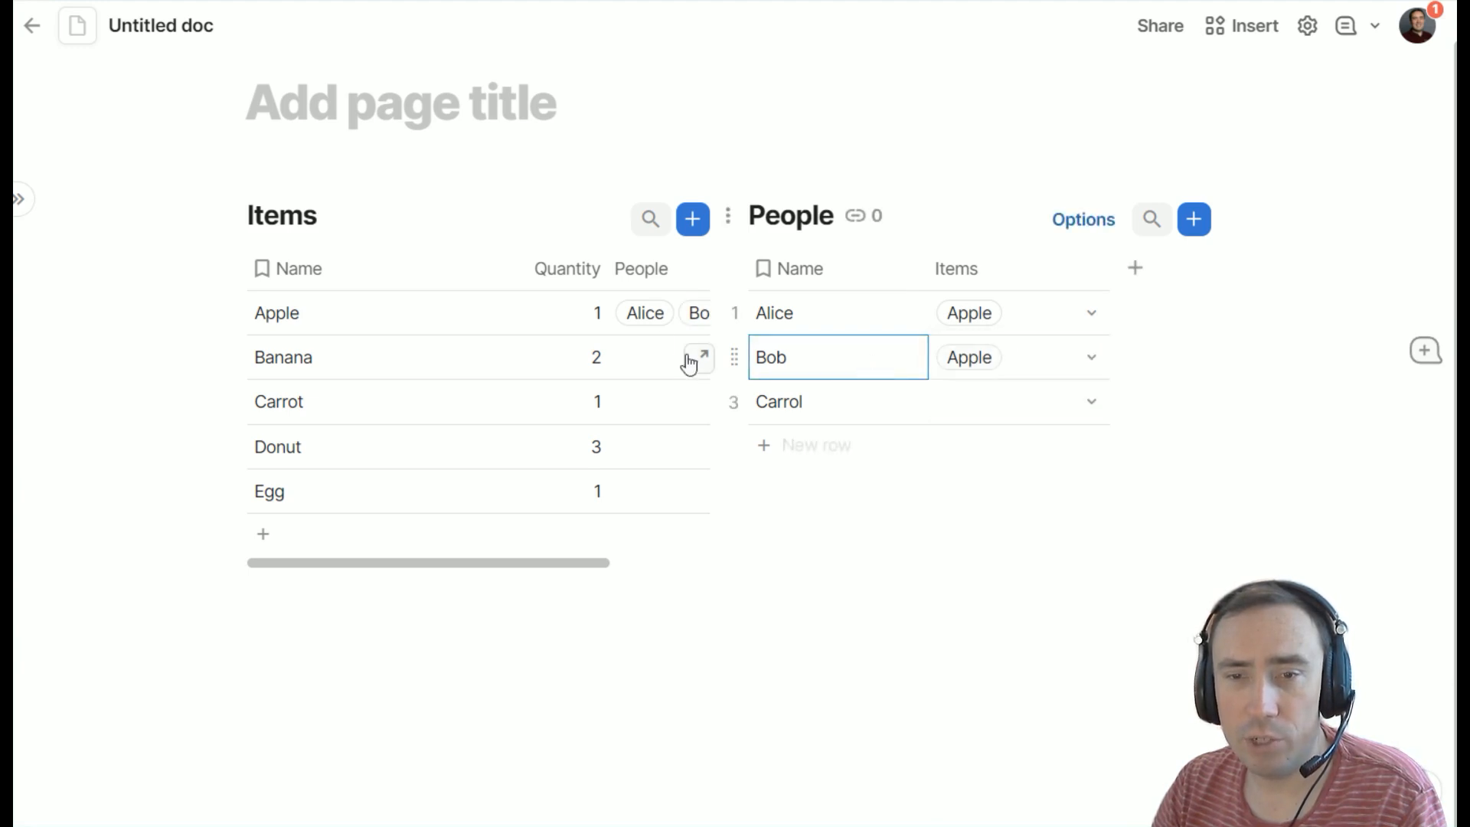
drag(566, 563, 525, 558)
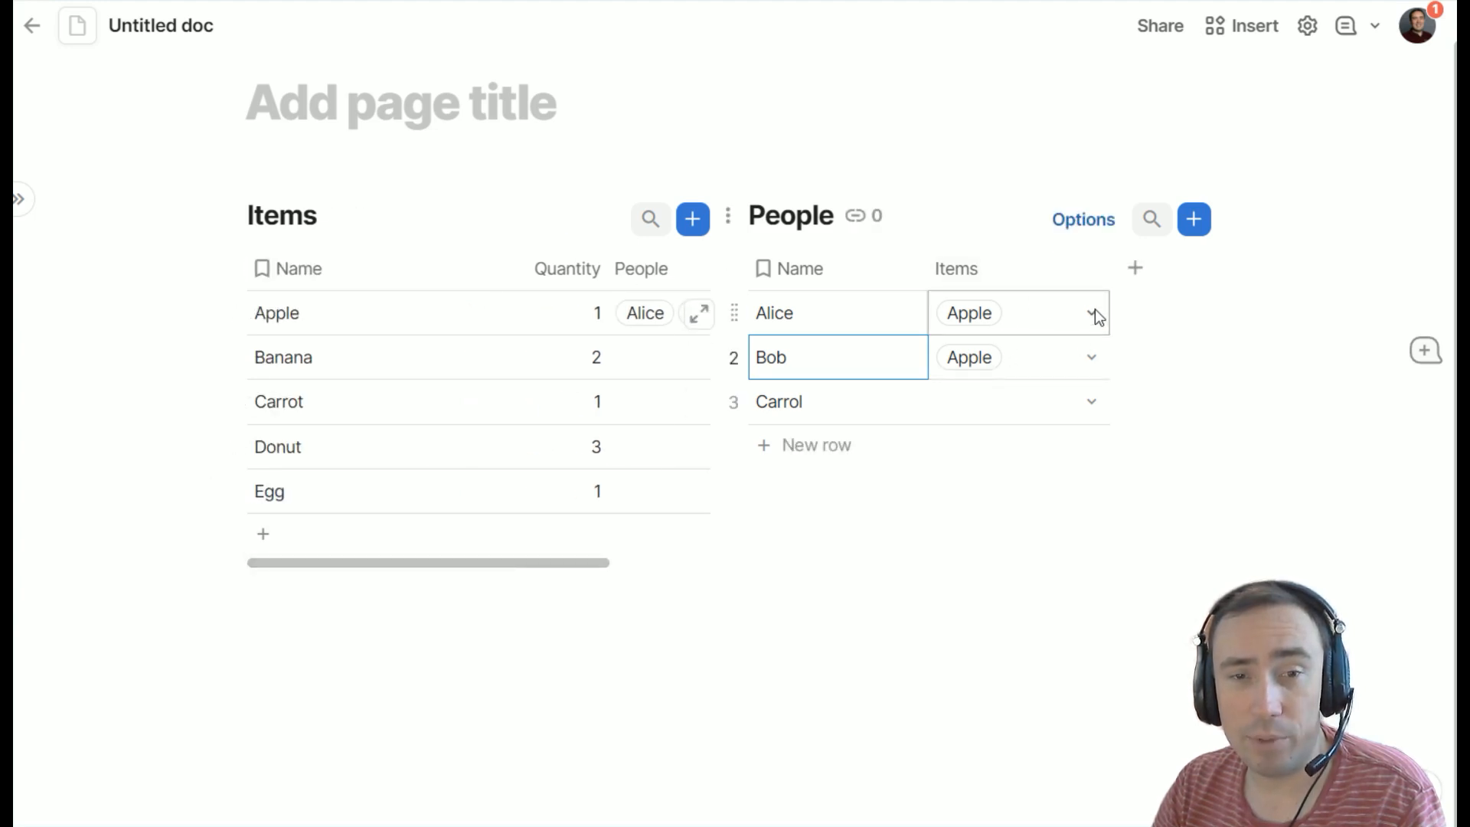
click(1093, 357)
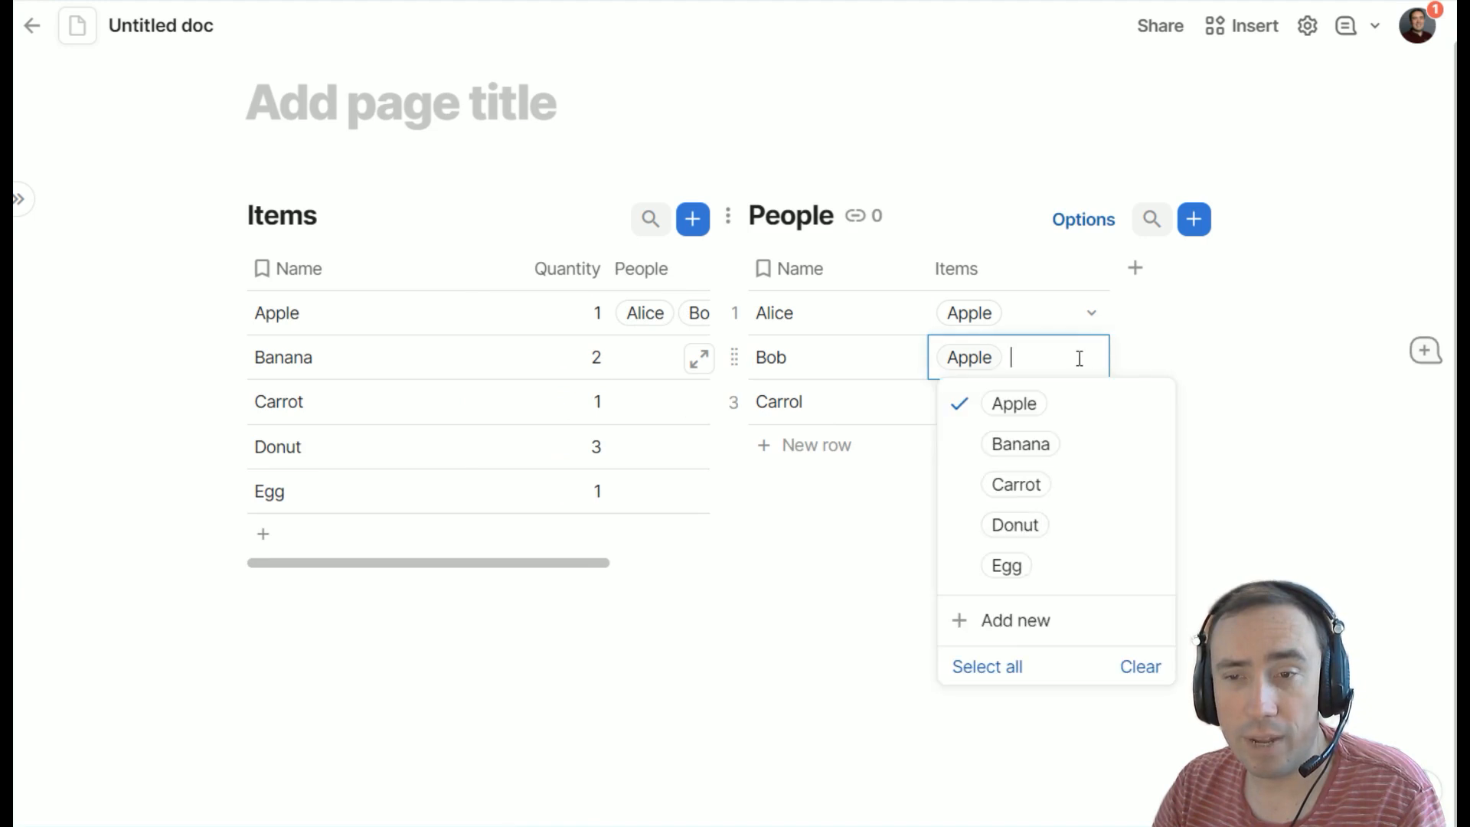
click(915, 318)
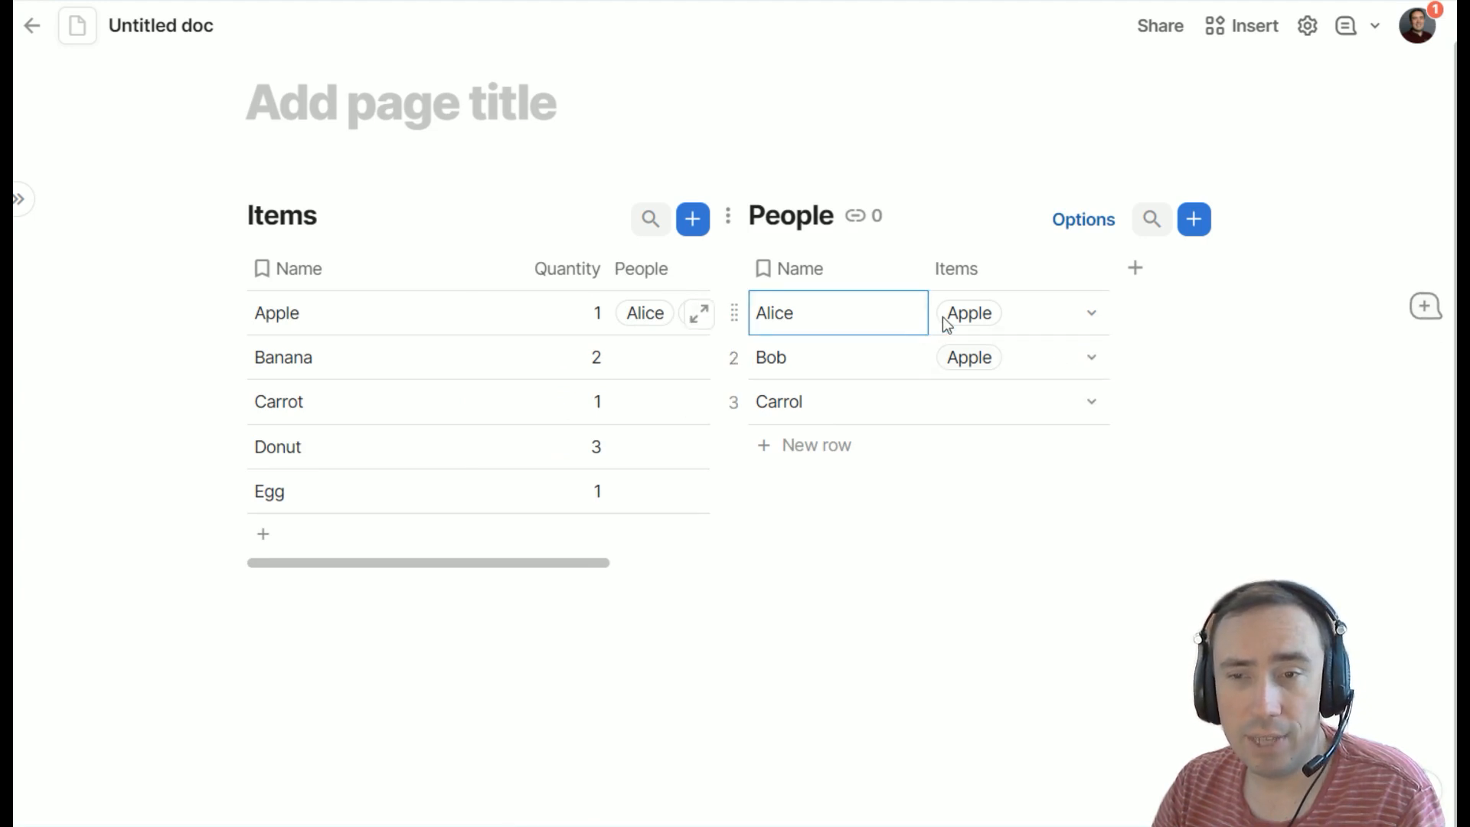
click(1091, 269)
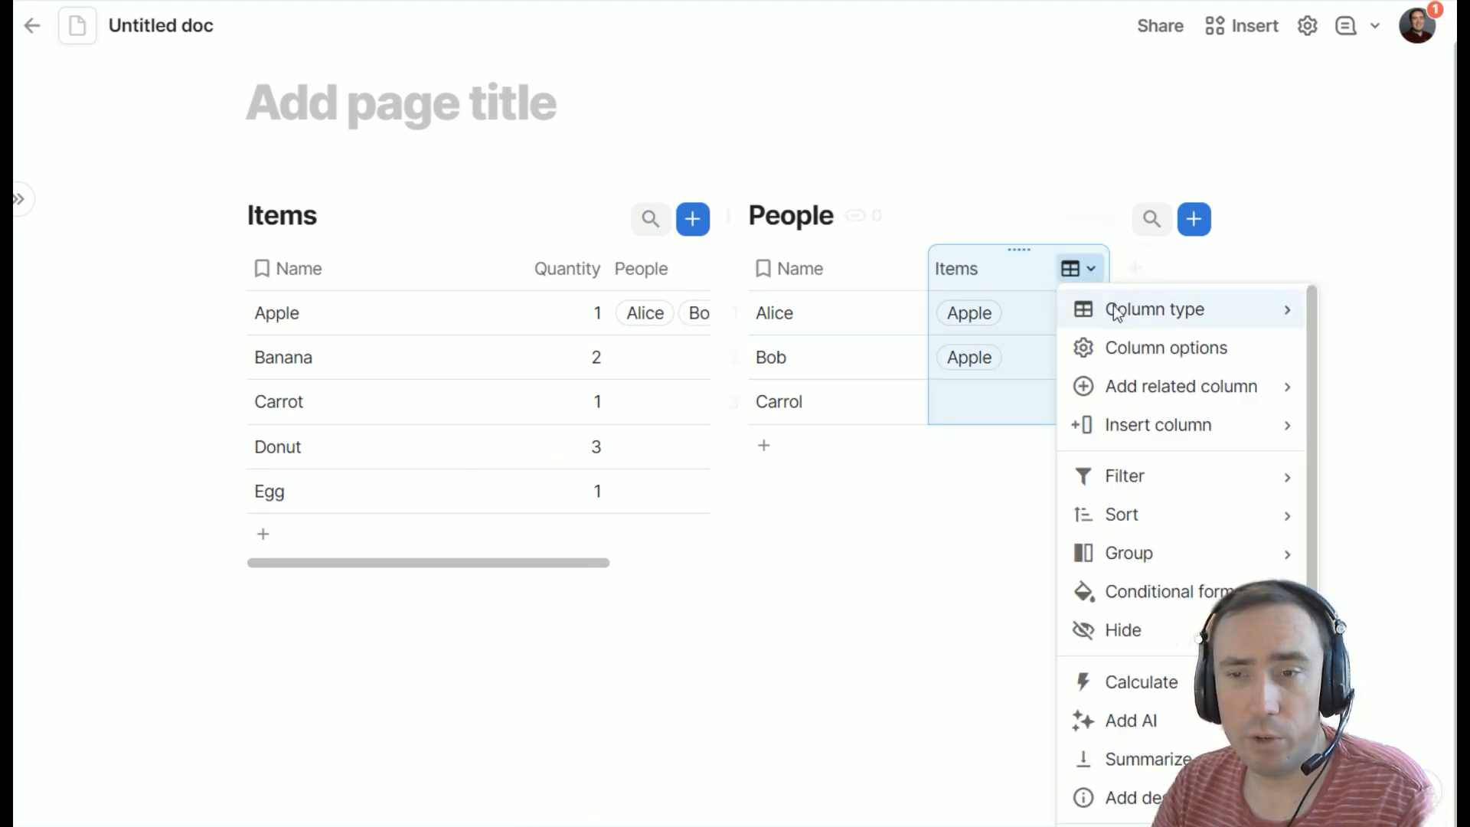
Clear the Apple selections from the Items cells of the People table's first two rows
click(1001, 361)
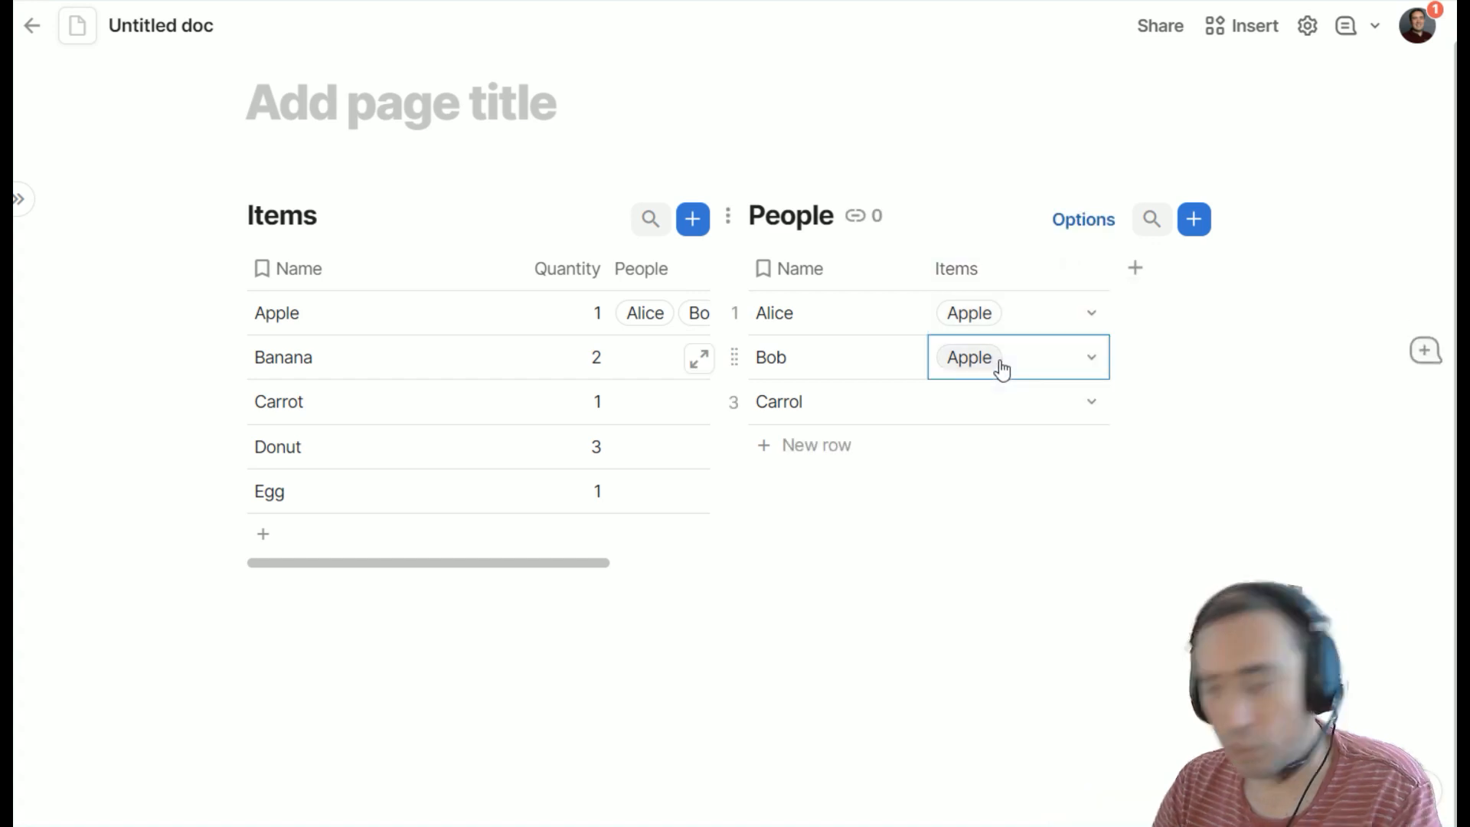
key(Delete)
click(1041, 308)
key(Delete)
Add a custom formula filter to the selectable options of the People table's Items relation column
click(1089, 269)
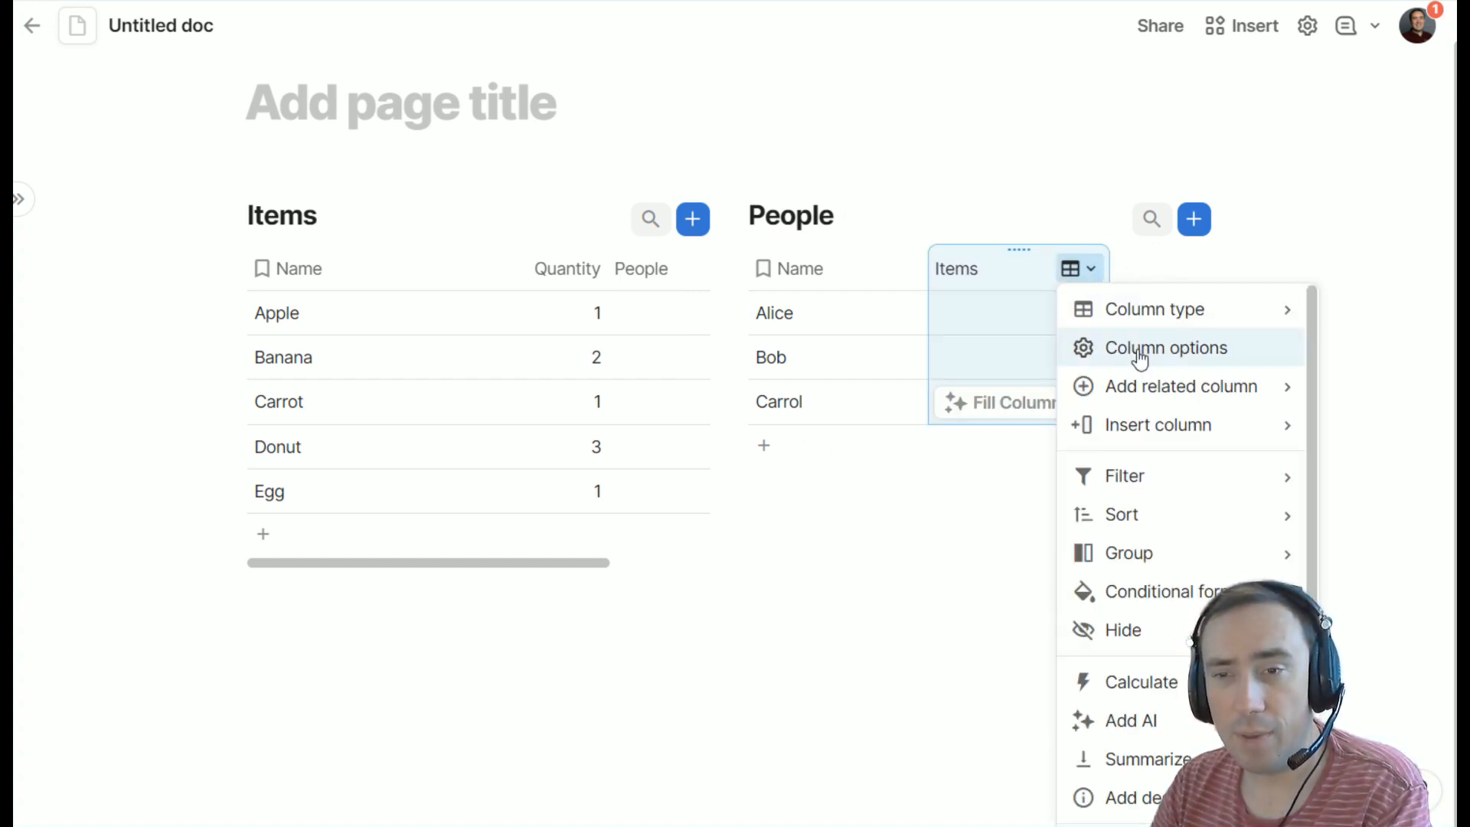
click(1139, 356)
scroll(880, 590, down, 3)
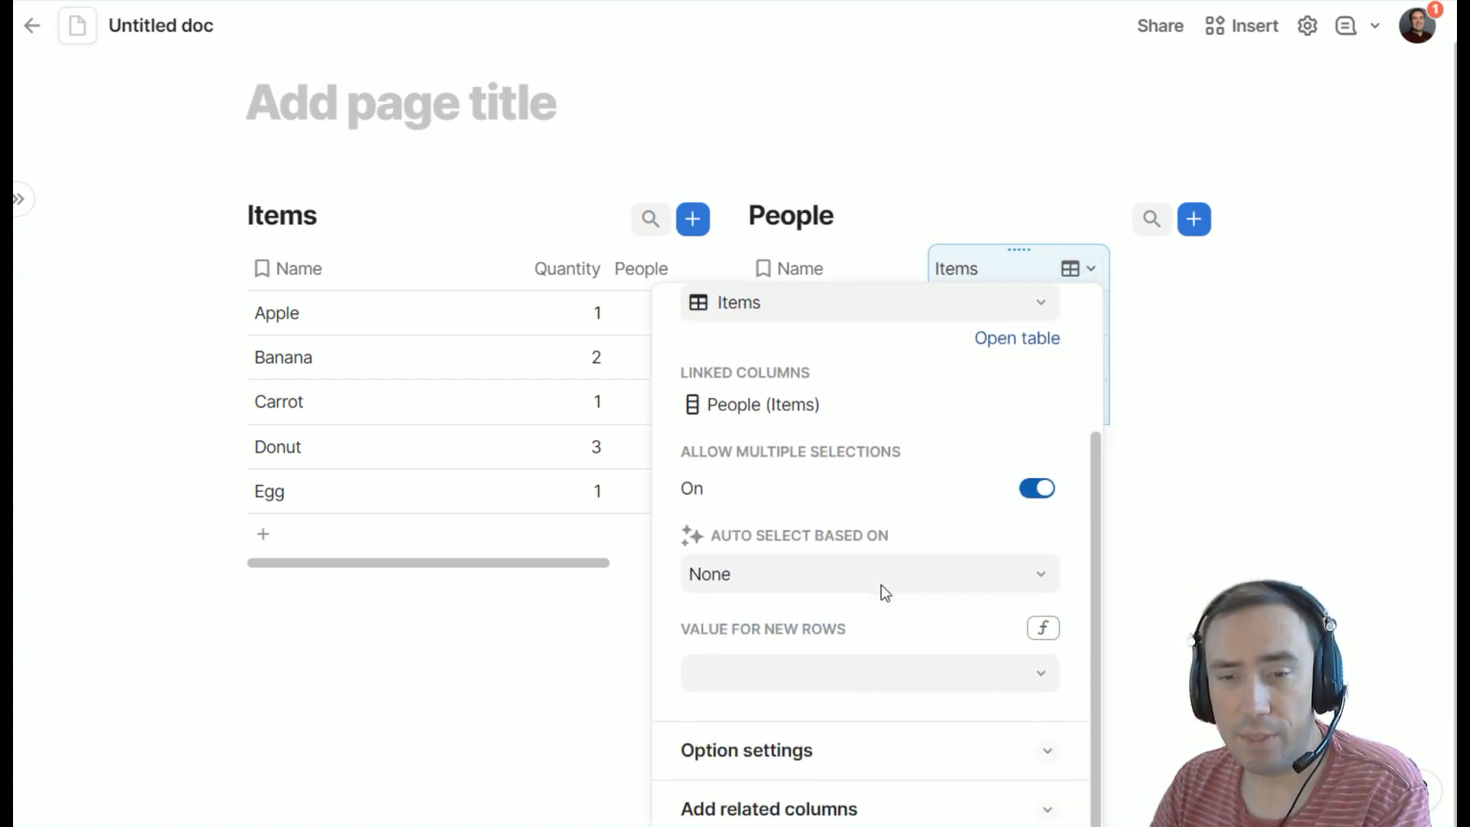
click(838, 766)
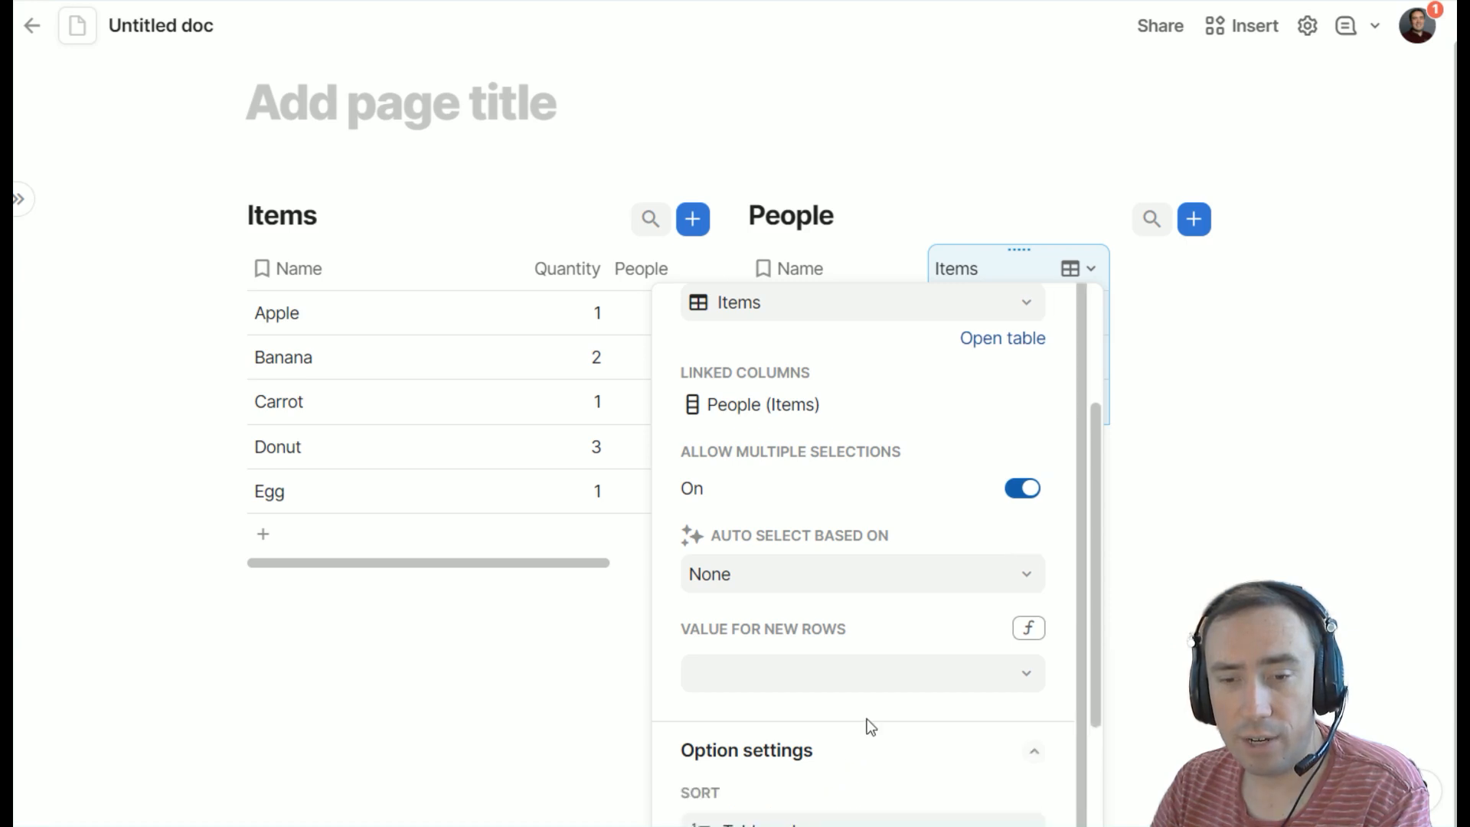
scroll(867, 718, down, 5)
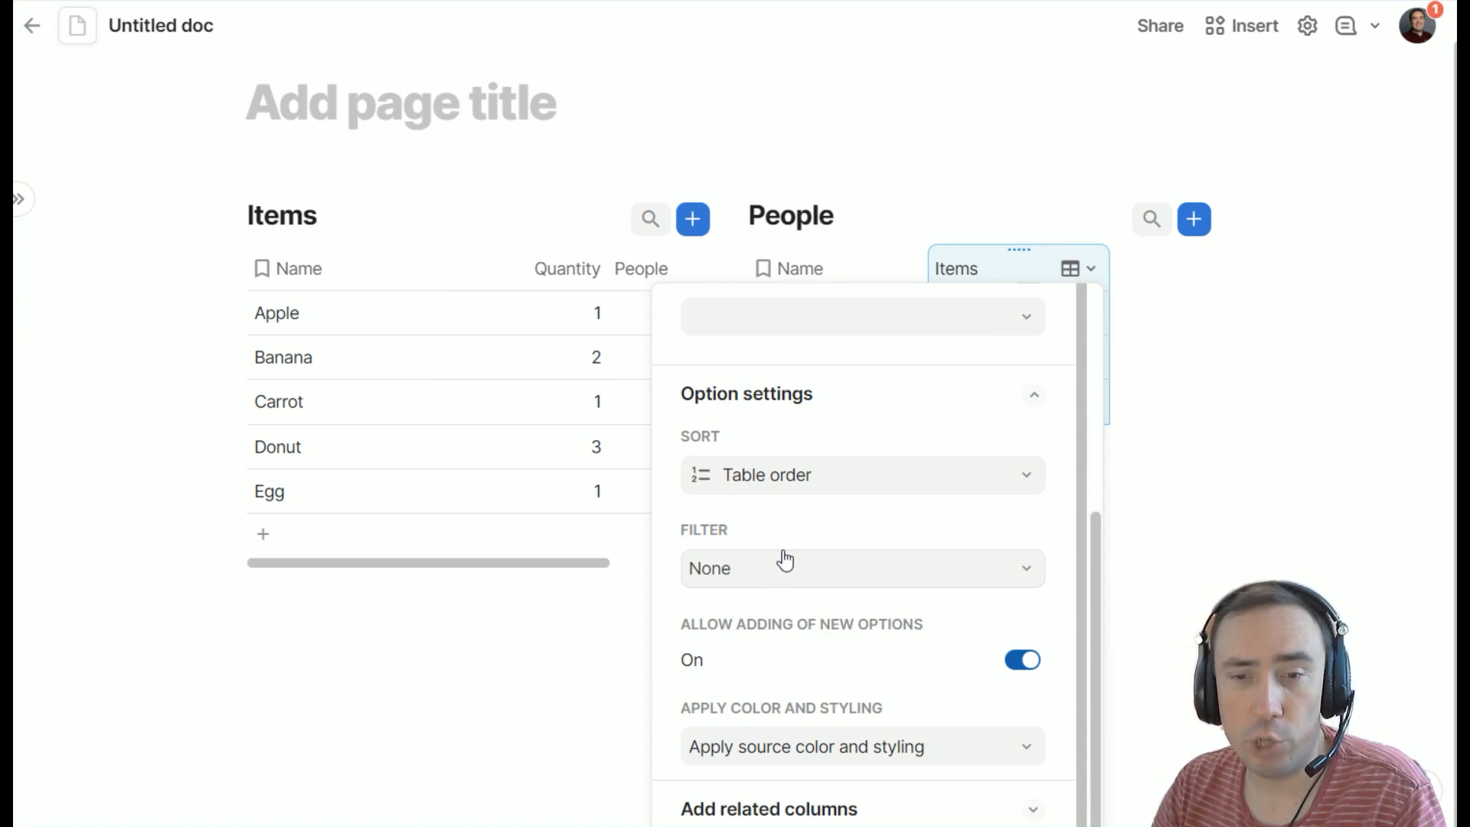
click(815, 574)
click(777, 650)
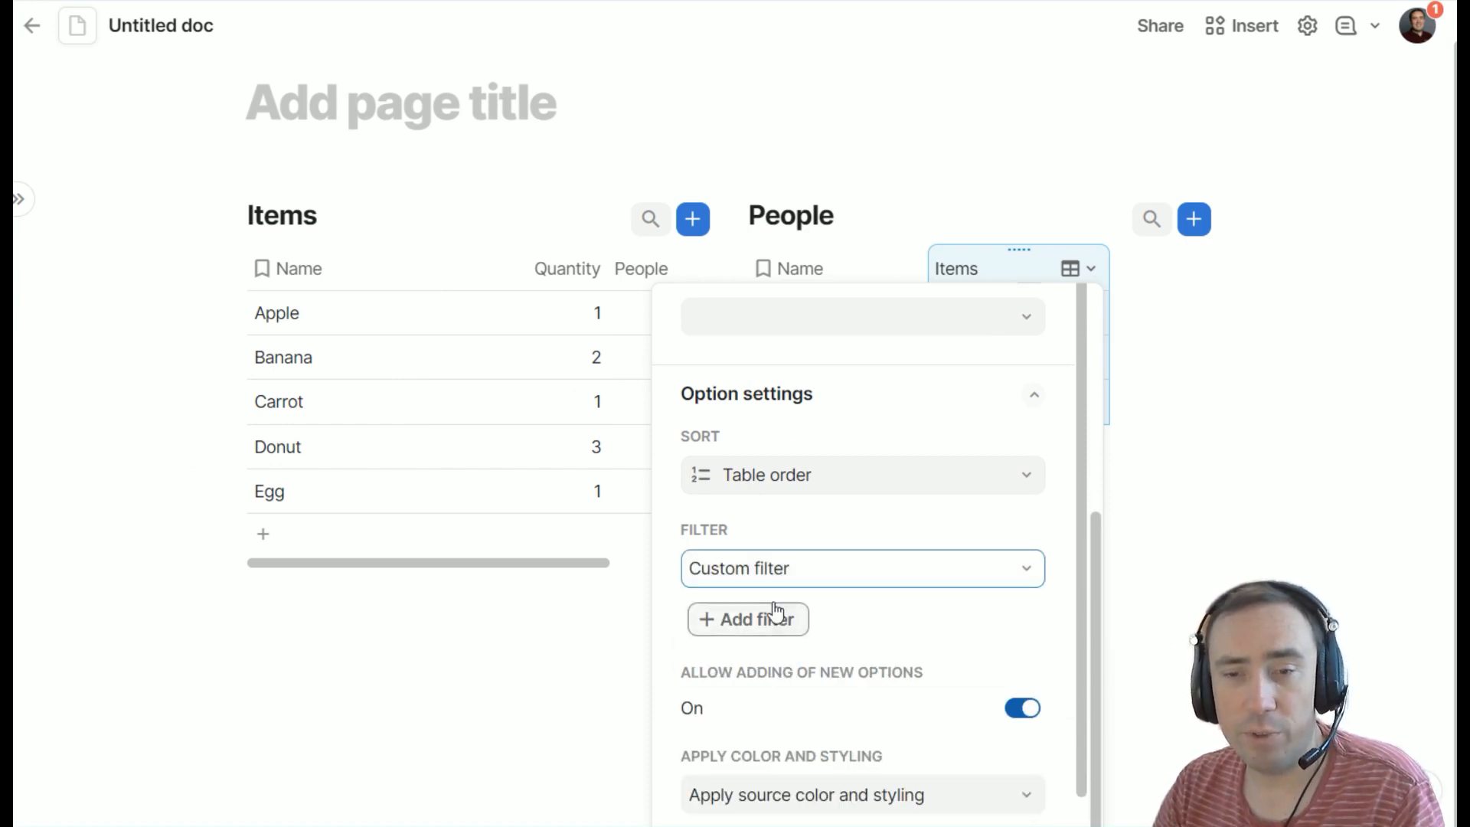
click(769, 618)
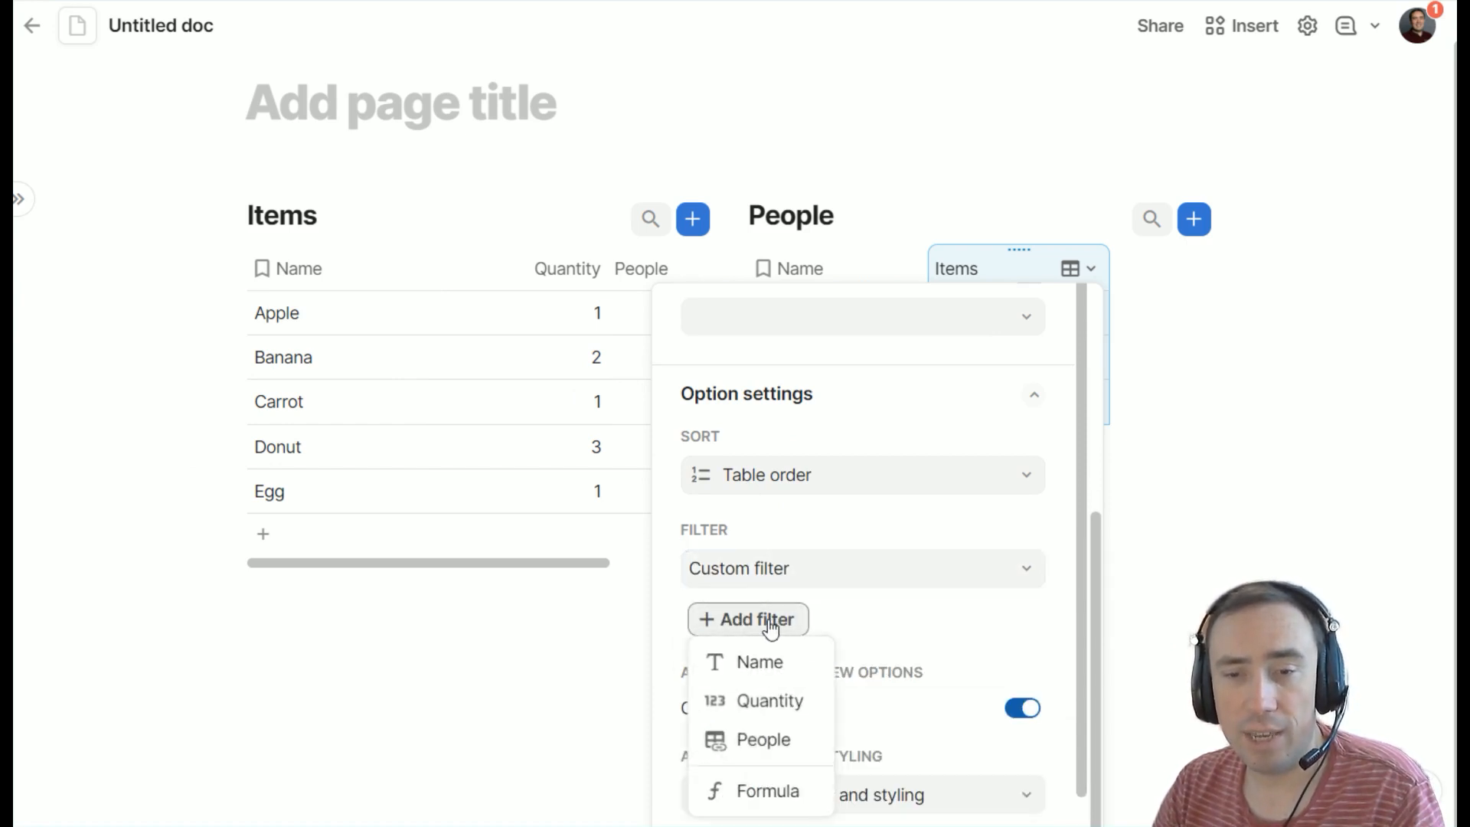
click(761, 801)
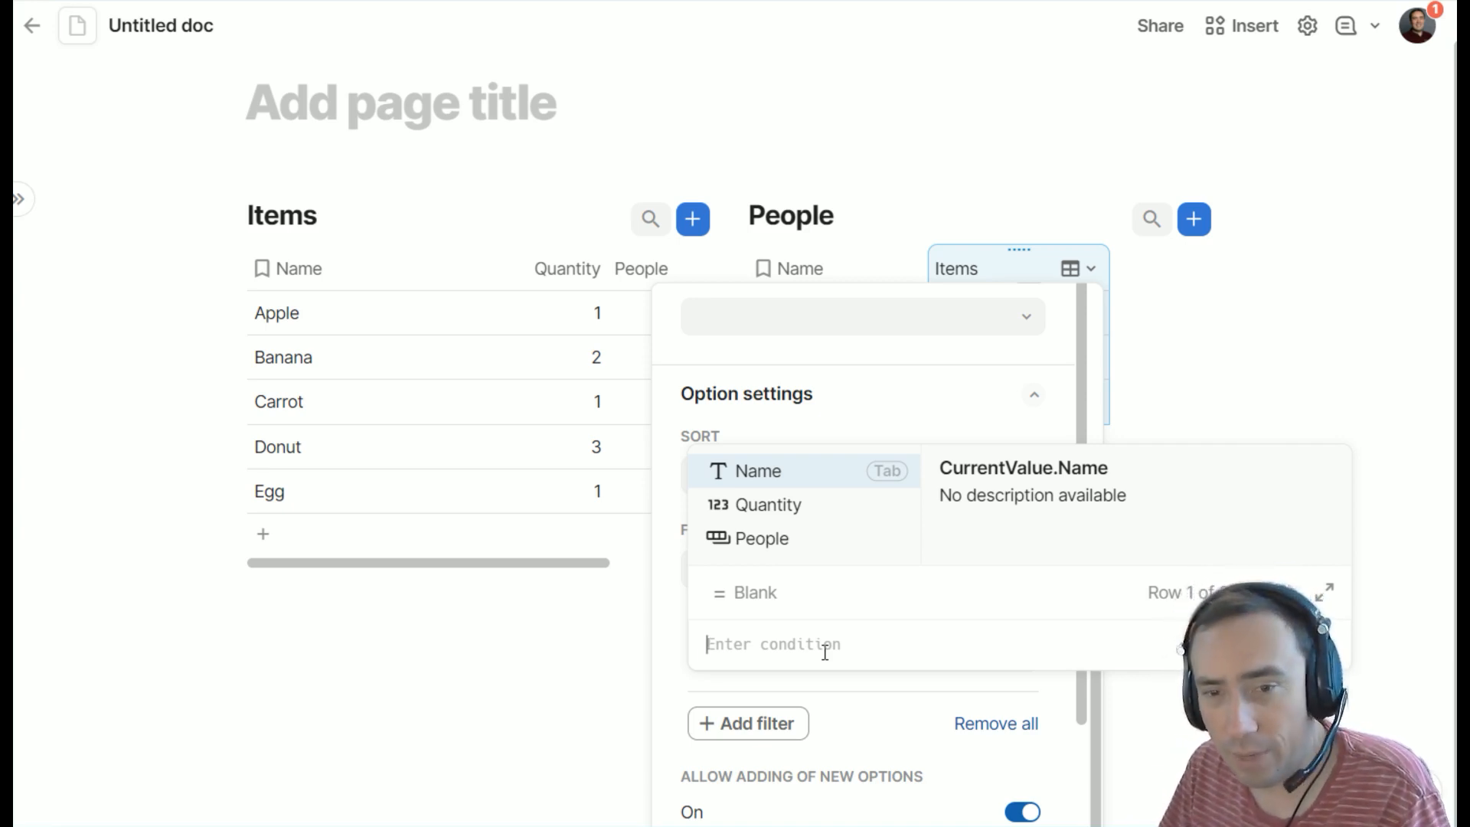
Enter the filter formula CurrentValue.People.Count() < CurrentValue.Quantity for the Items column's options
text(CurrentValue)
key(Tab)
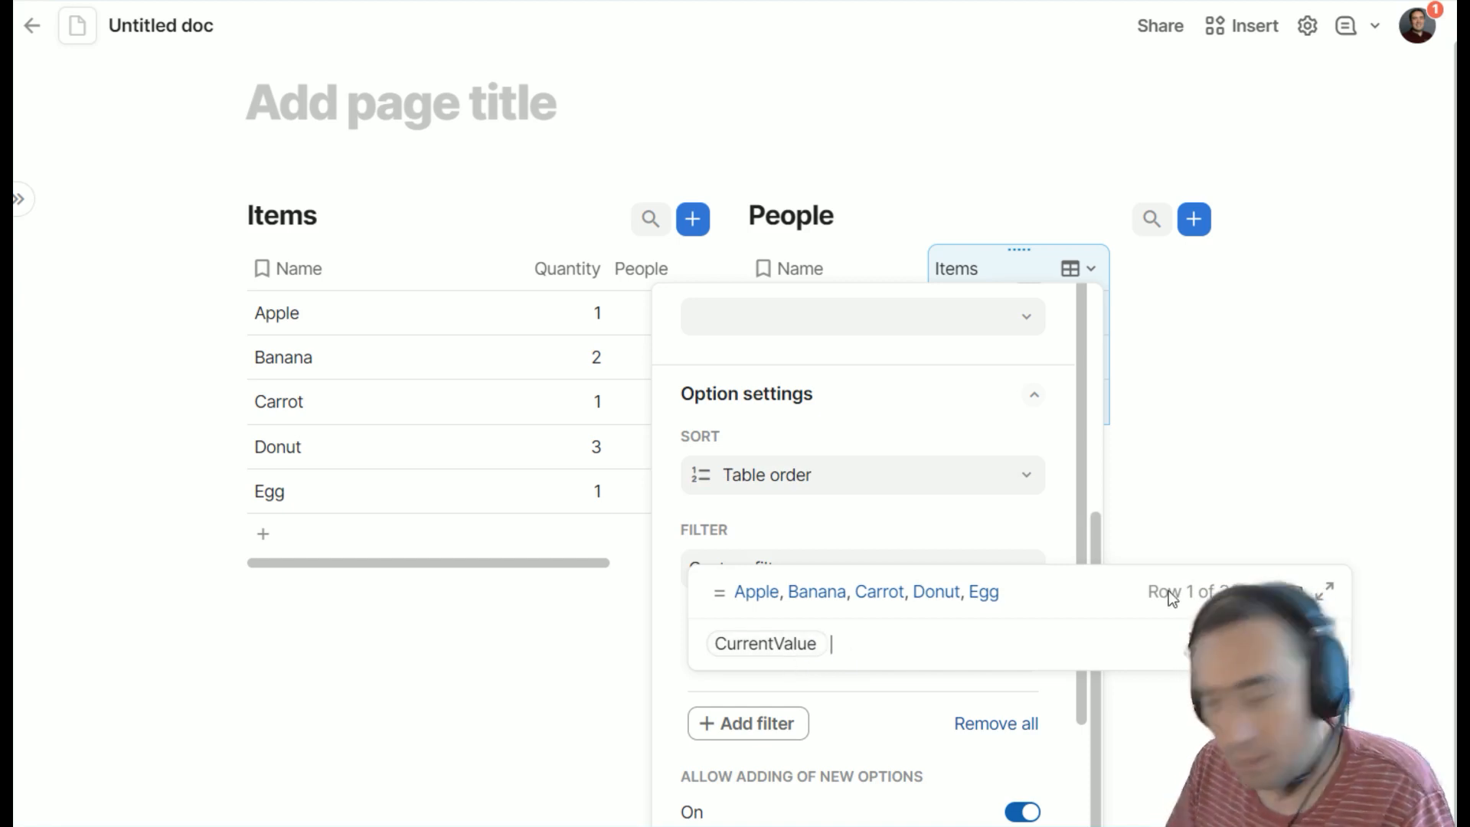
text(.People)
key(Tab)
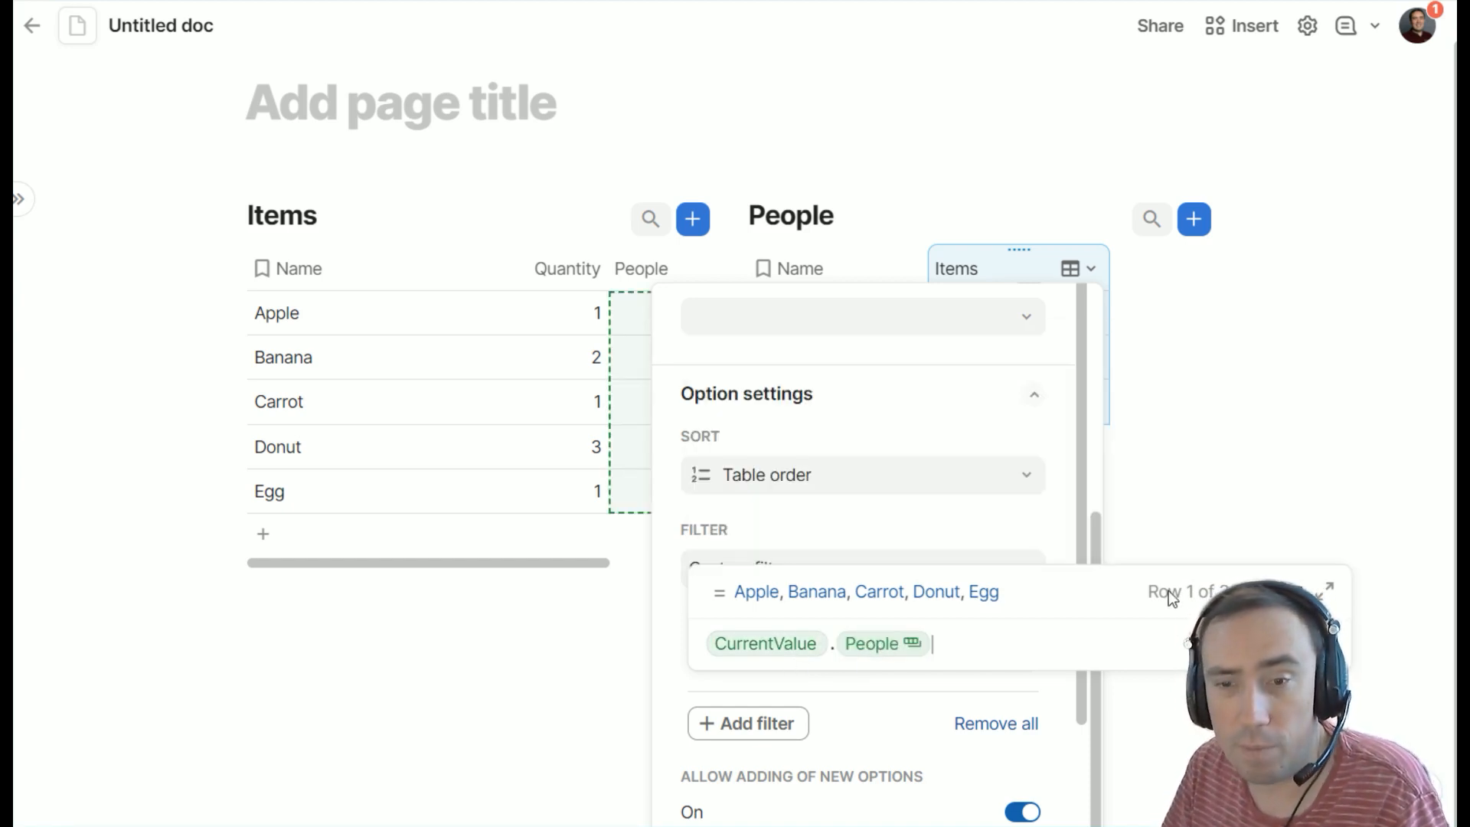
text(.Count)
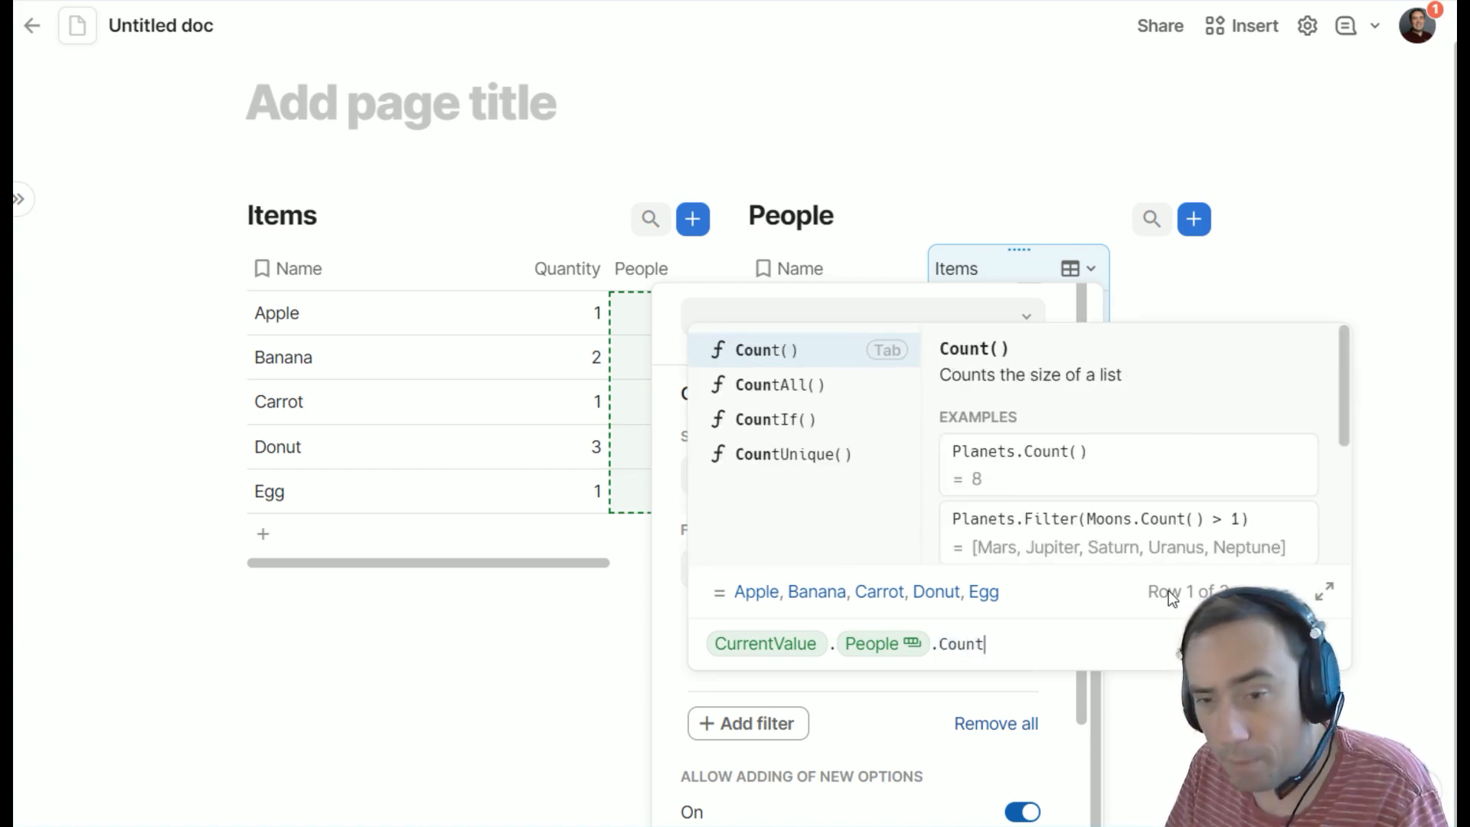
key(Tab)
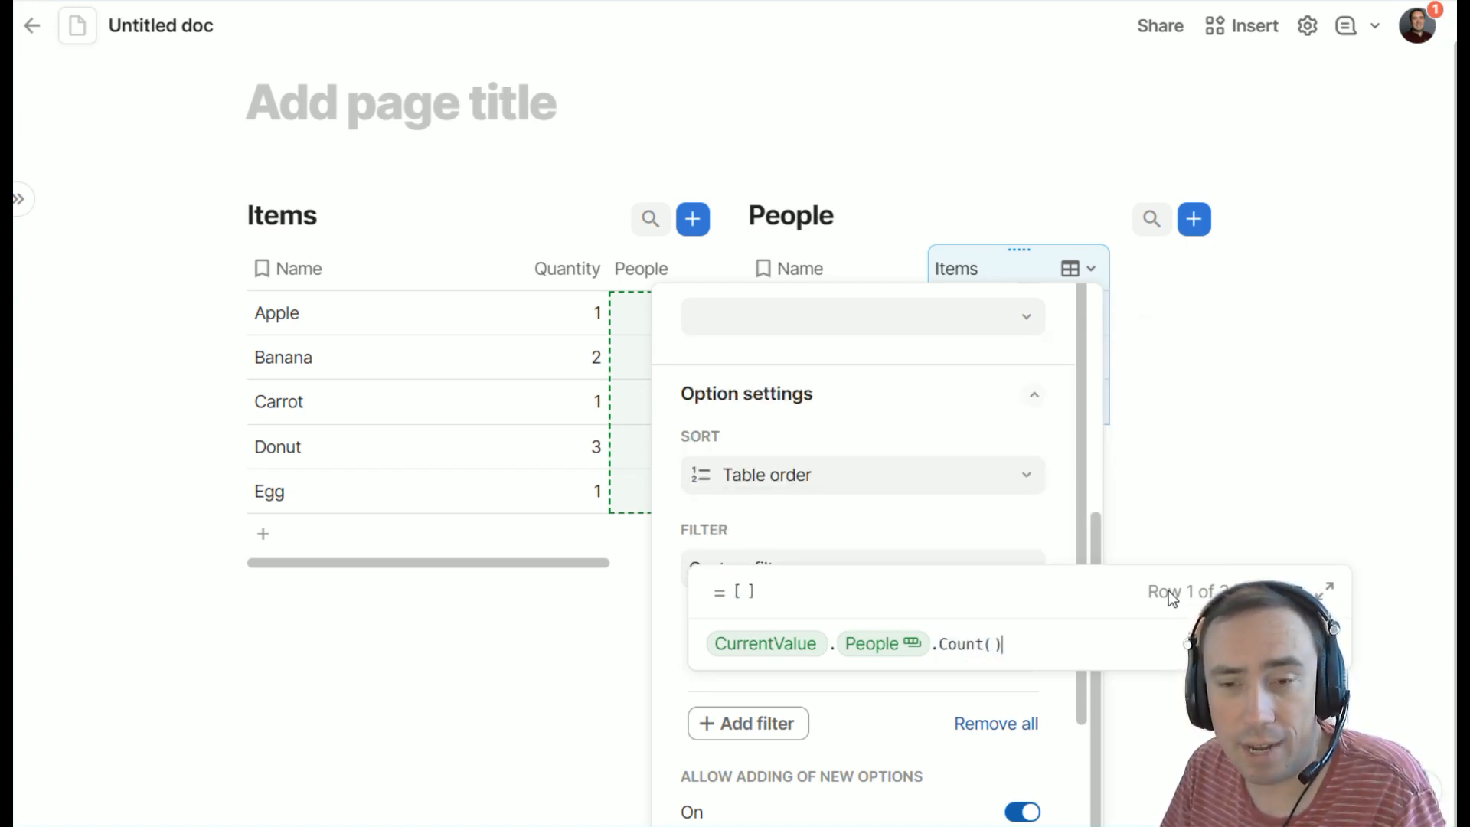
text(<)
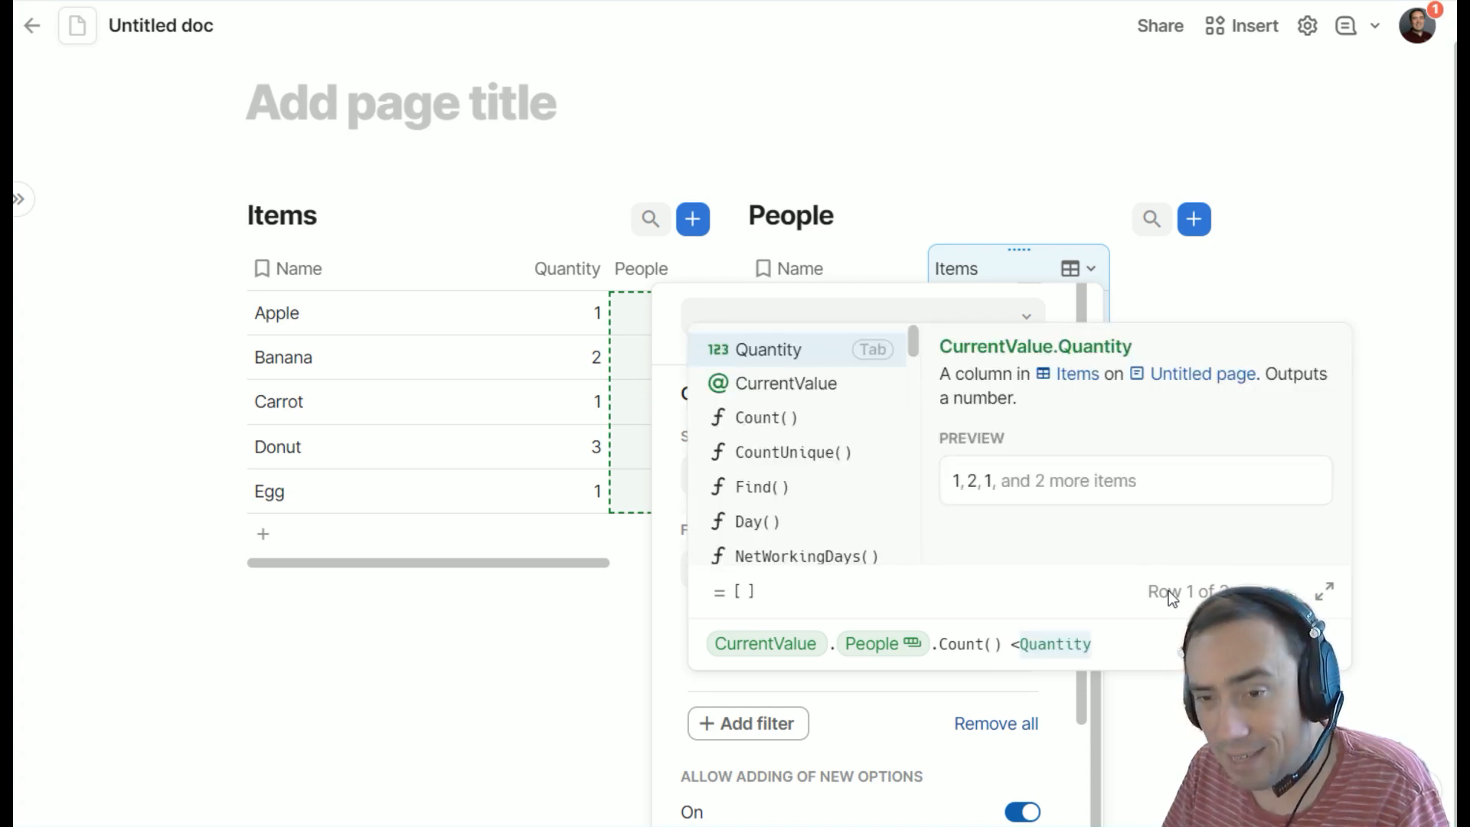
text( c)
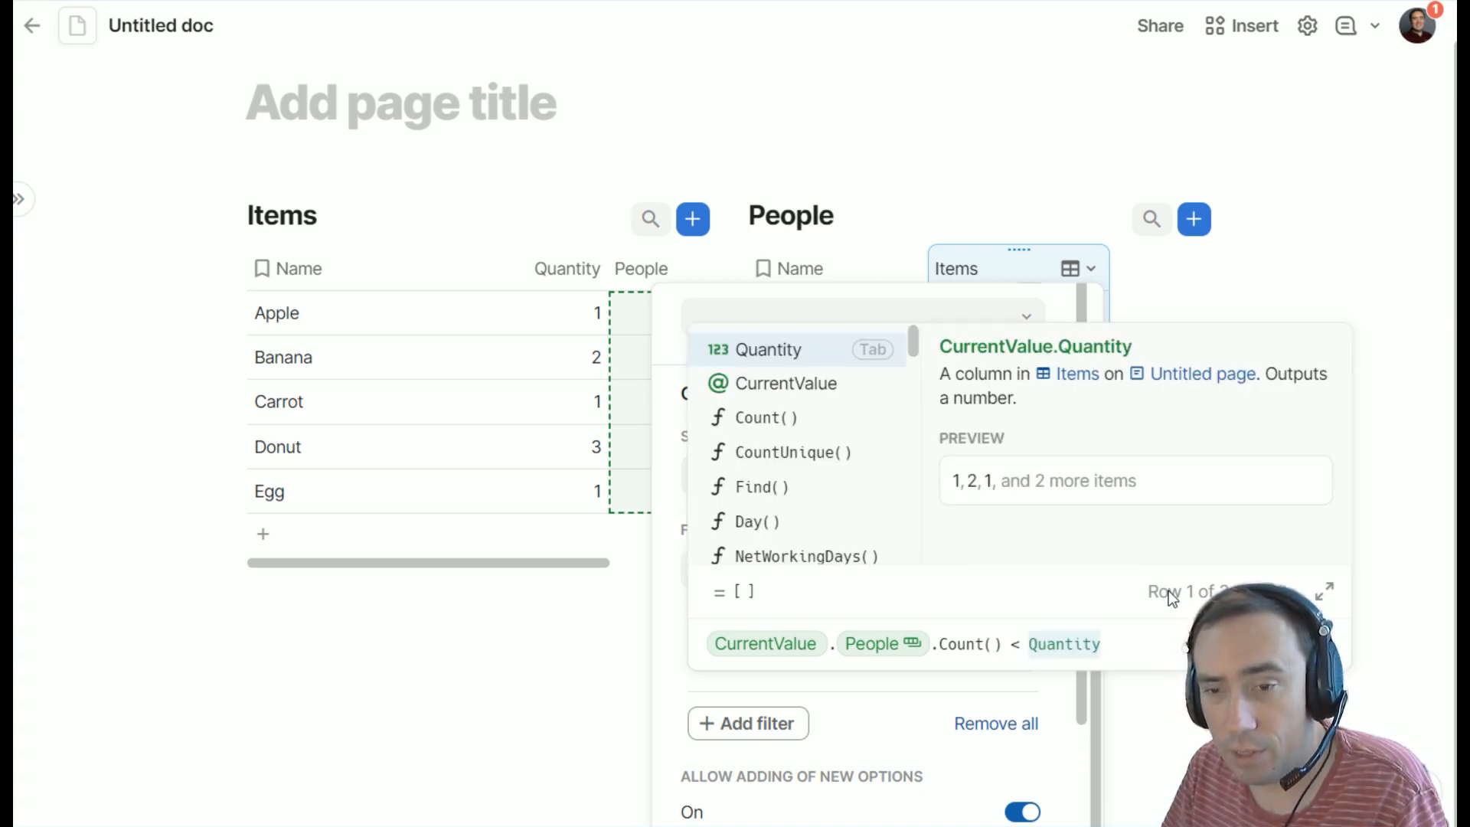
key(Tab)
text(.qu)
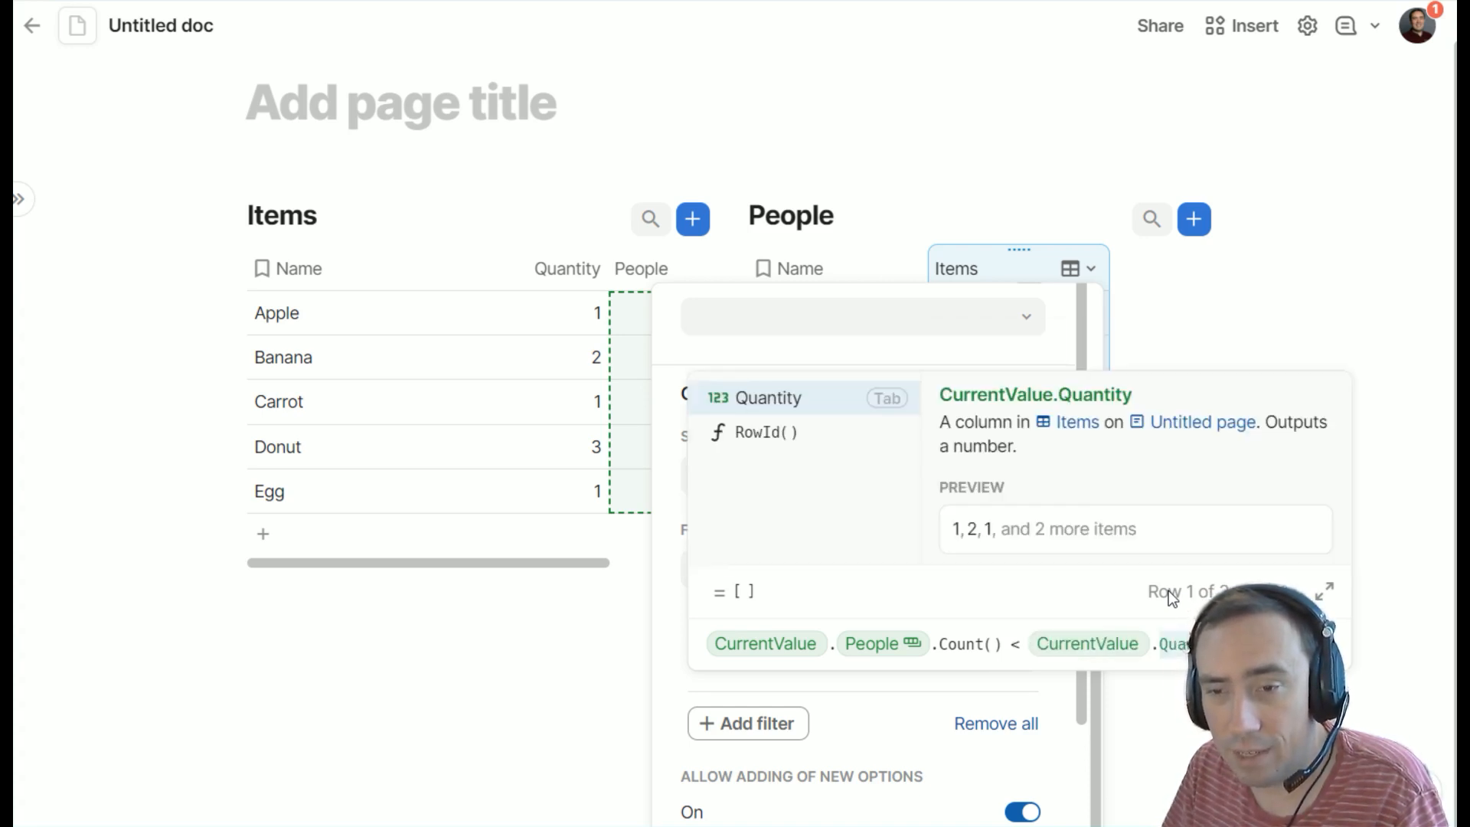
key(Tab)
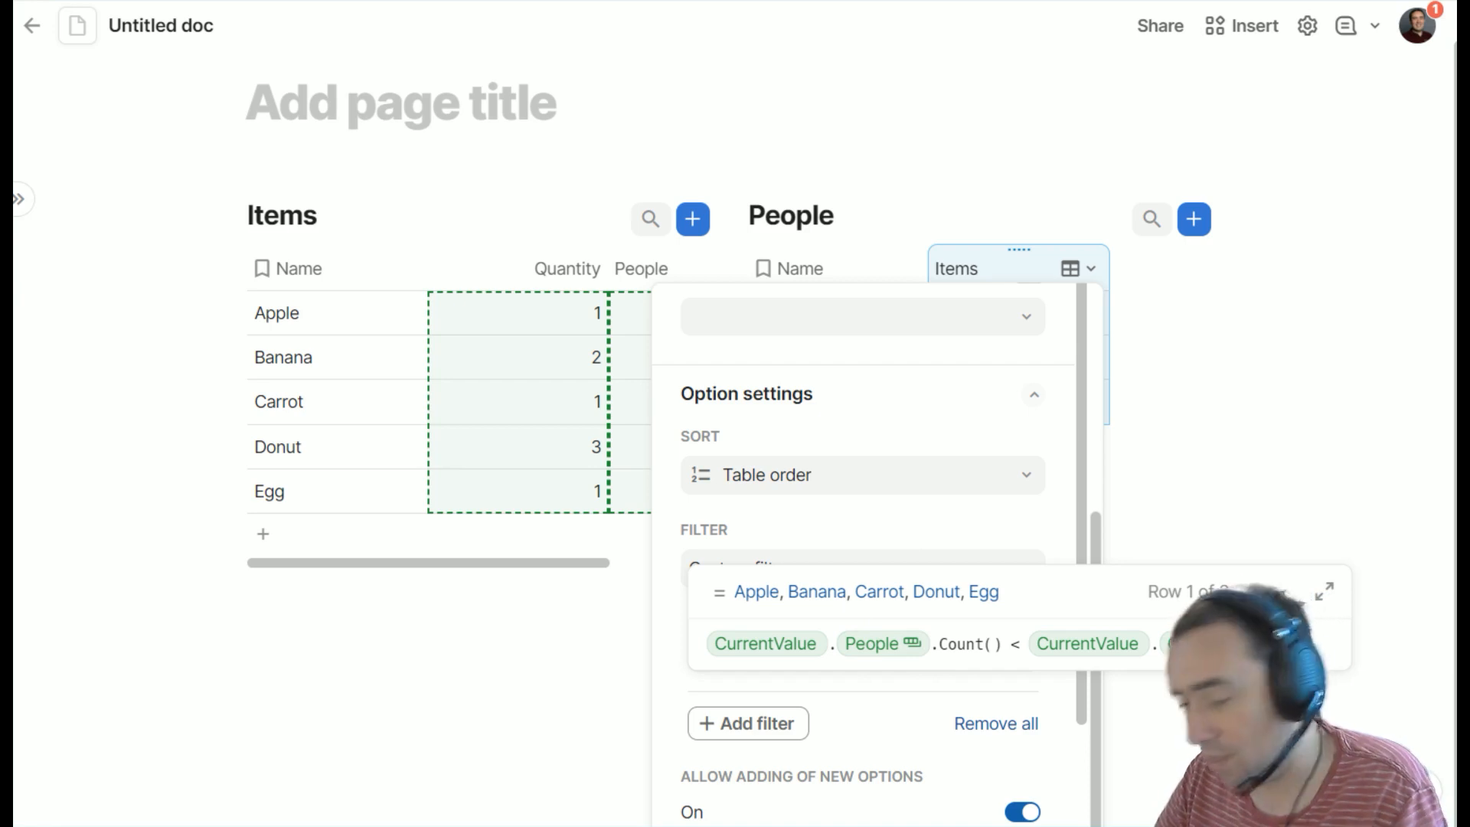
key(Return)
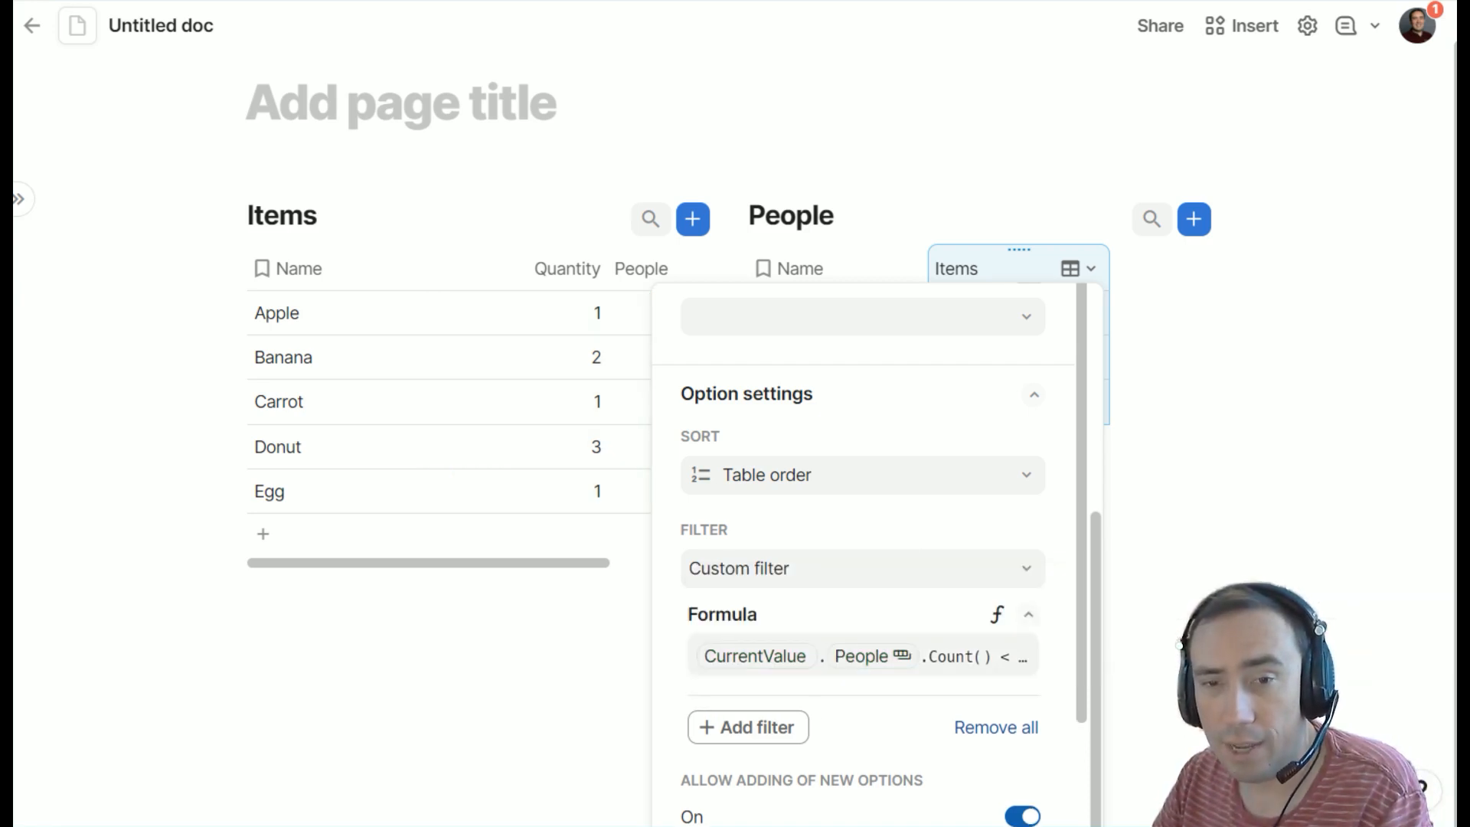
In the People table's Items column, assign Apple to the first row and Banana to the second row
click(1001, 267)
click(1093, 314)
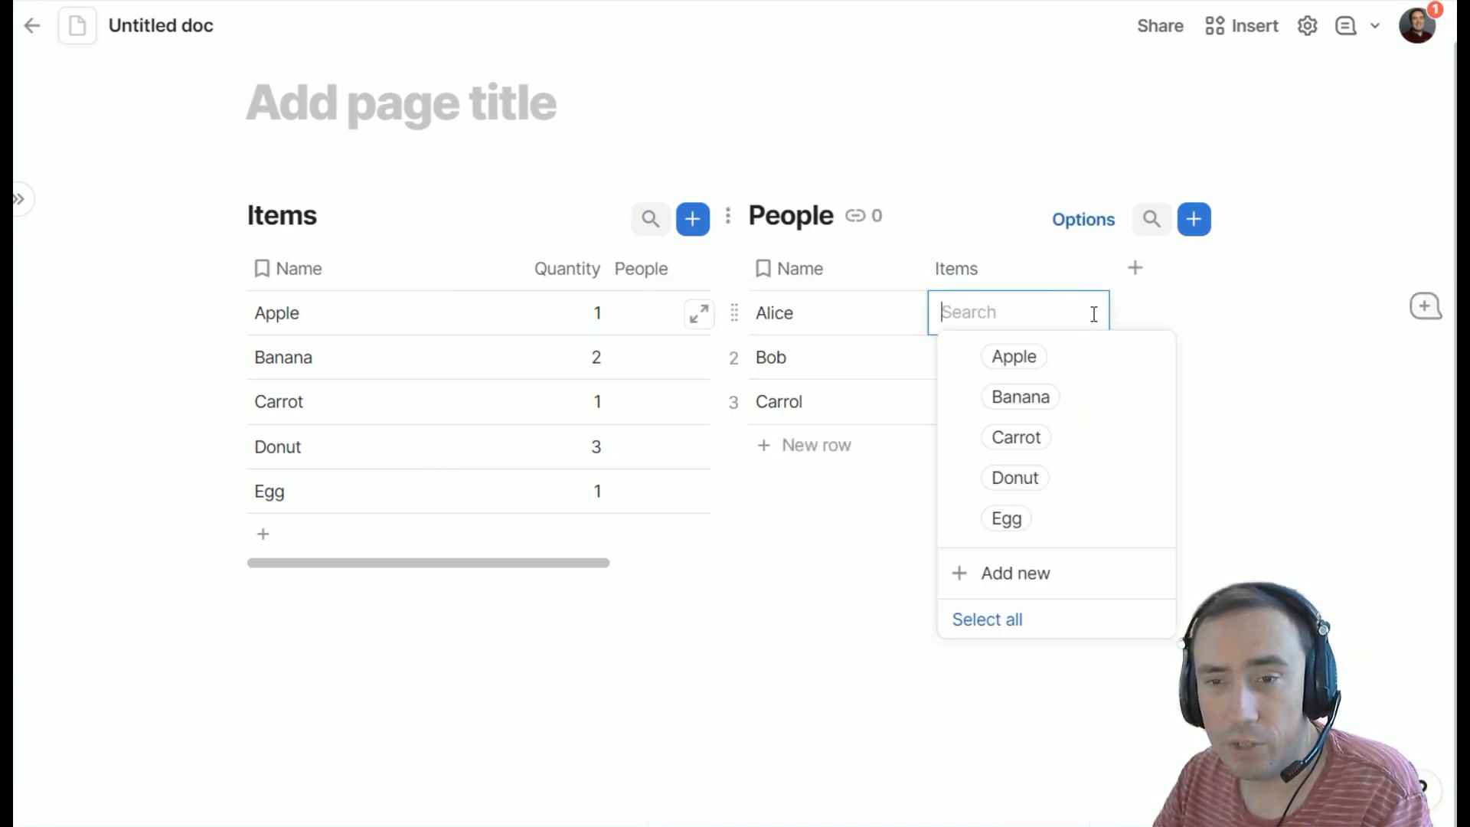
click(1080, 358)
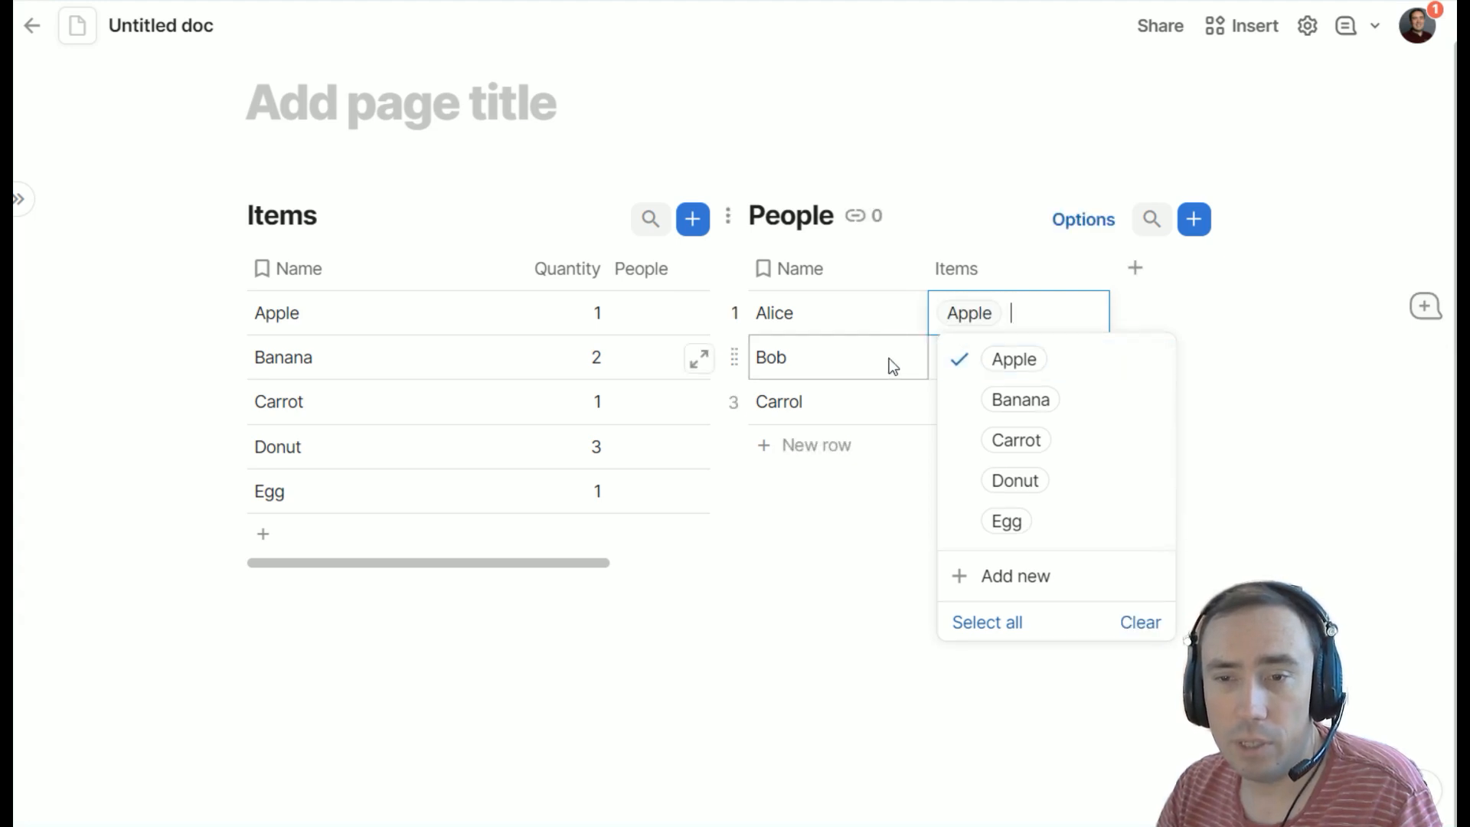
click(889, 358)
click(1076, 367)
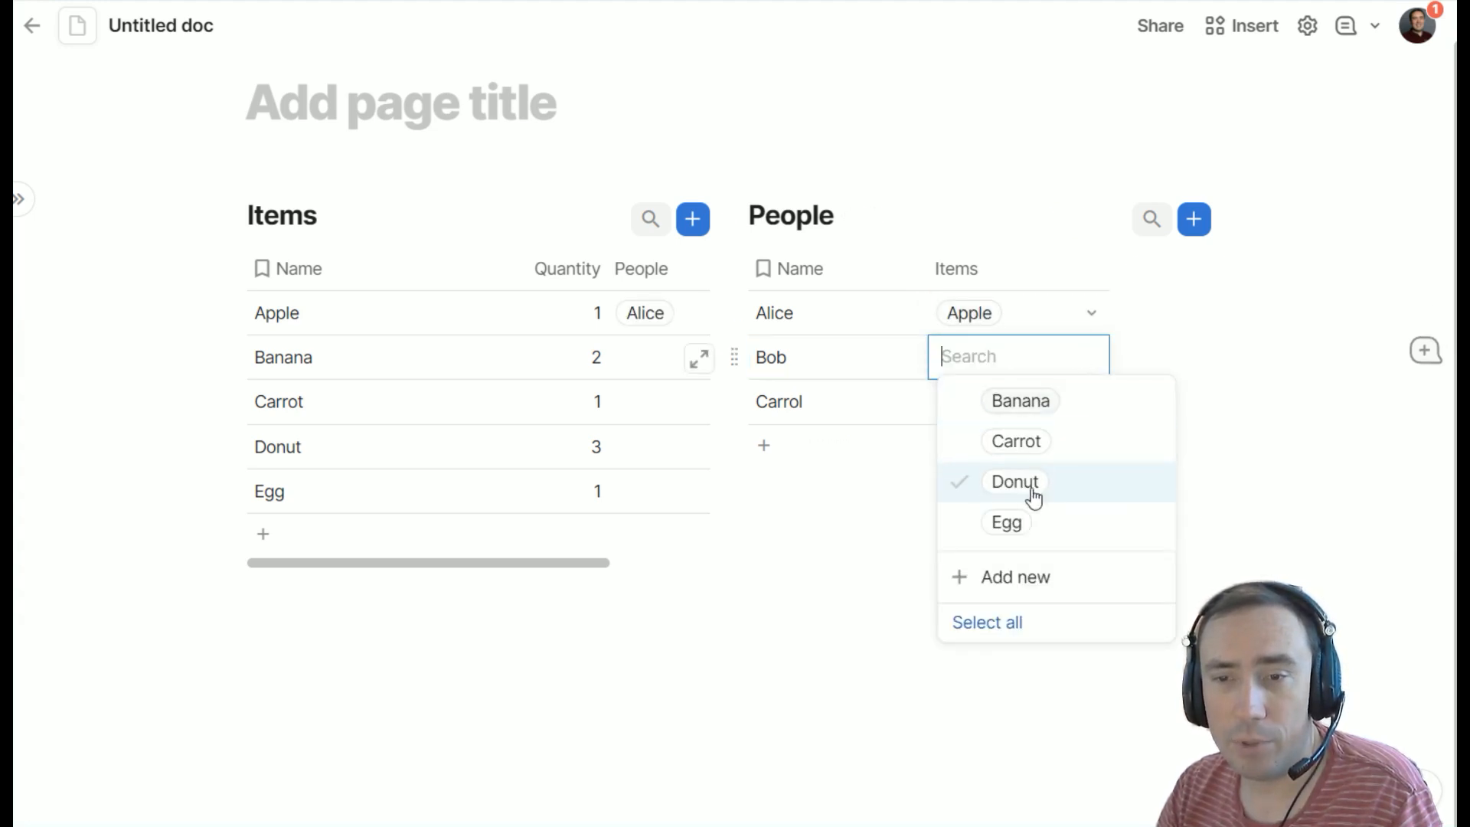
click(1044, 417)
click(926, 398)
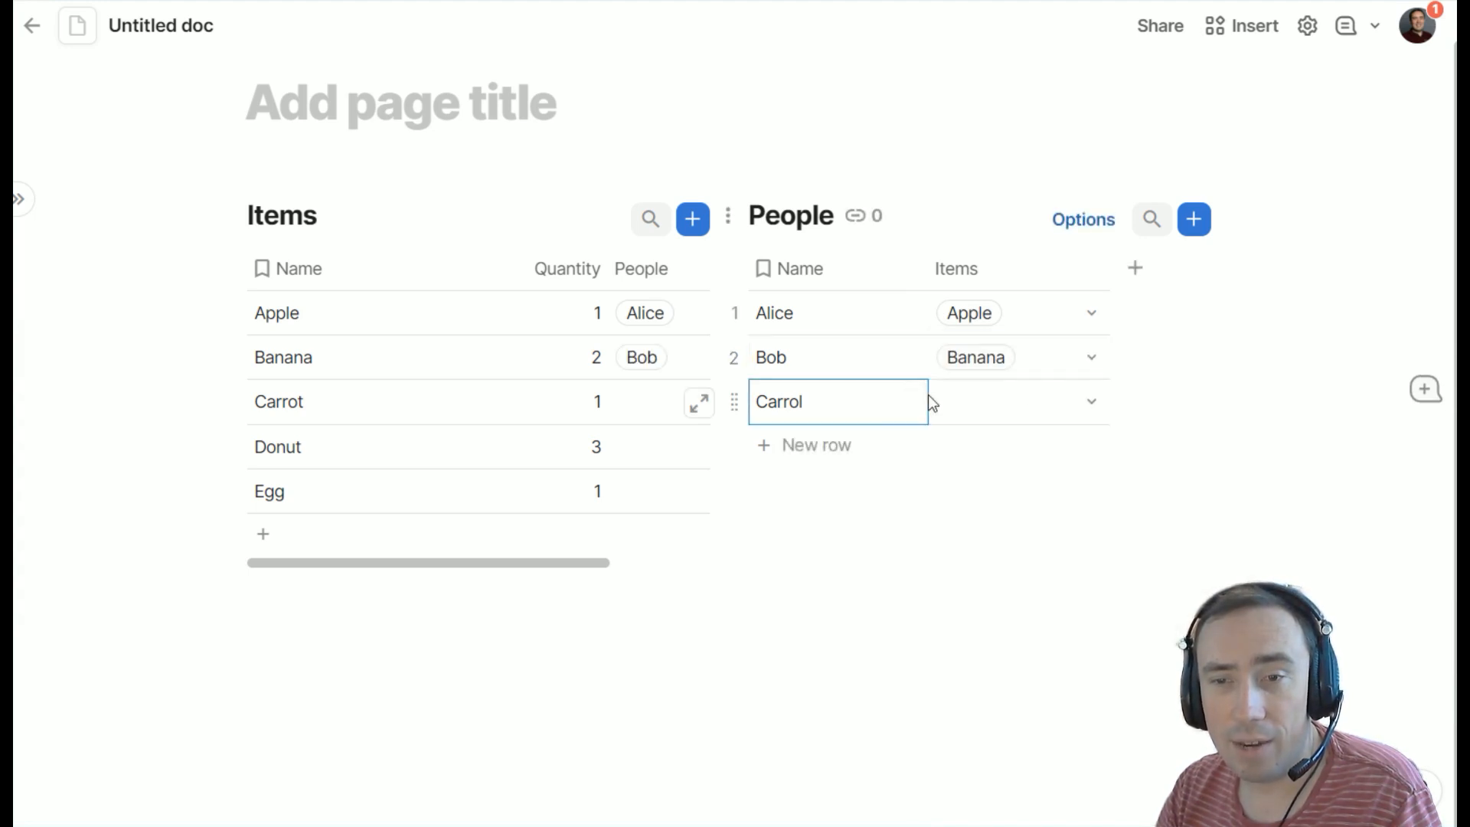
Assign Banana to the third row of the People table and check which item options the first row offers
click(1092, 402)
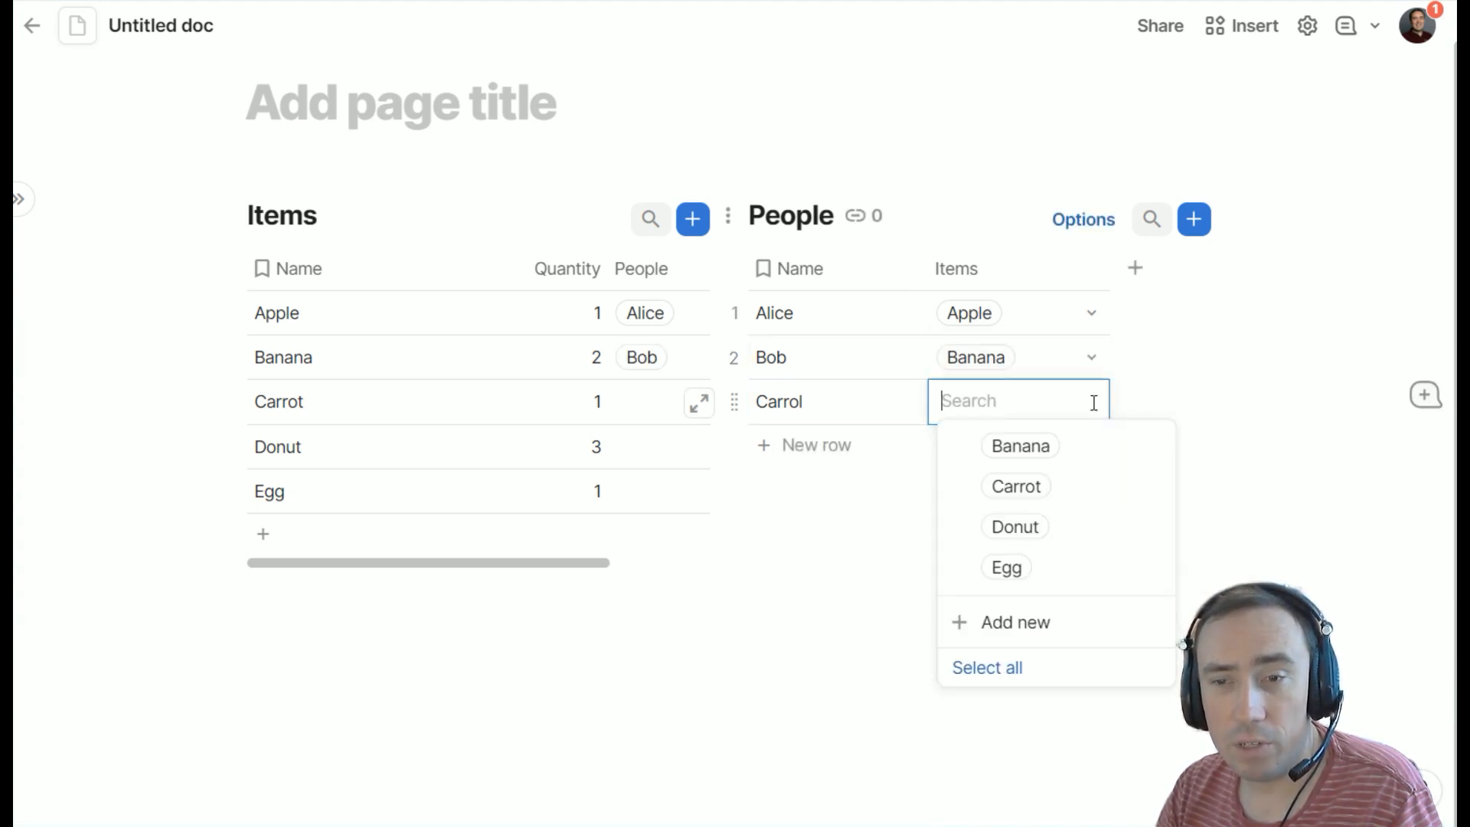
click(1055, 450)
click(1091, 317)
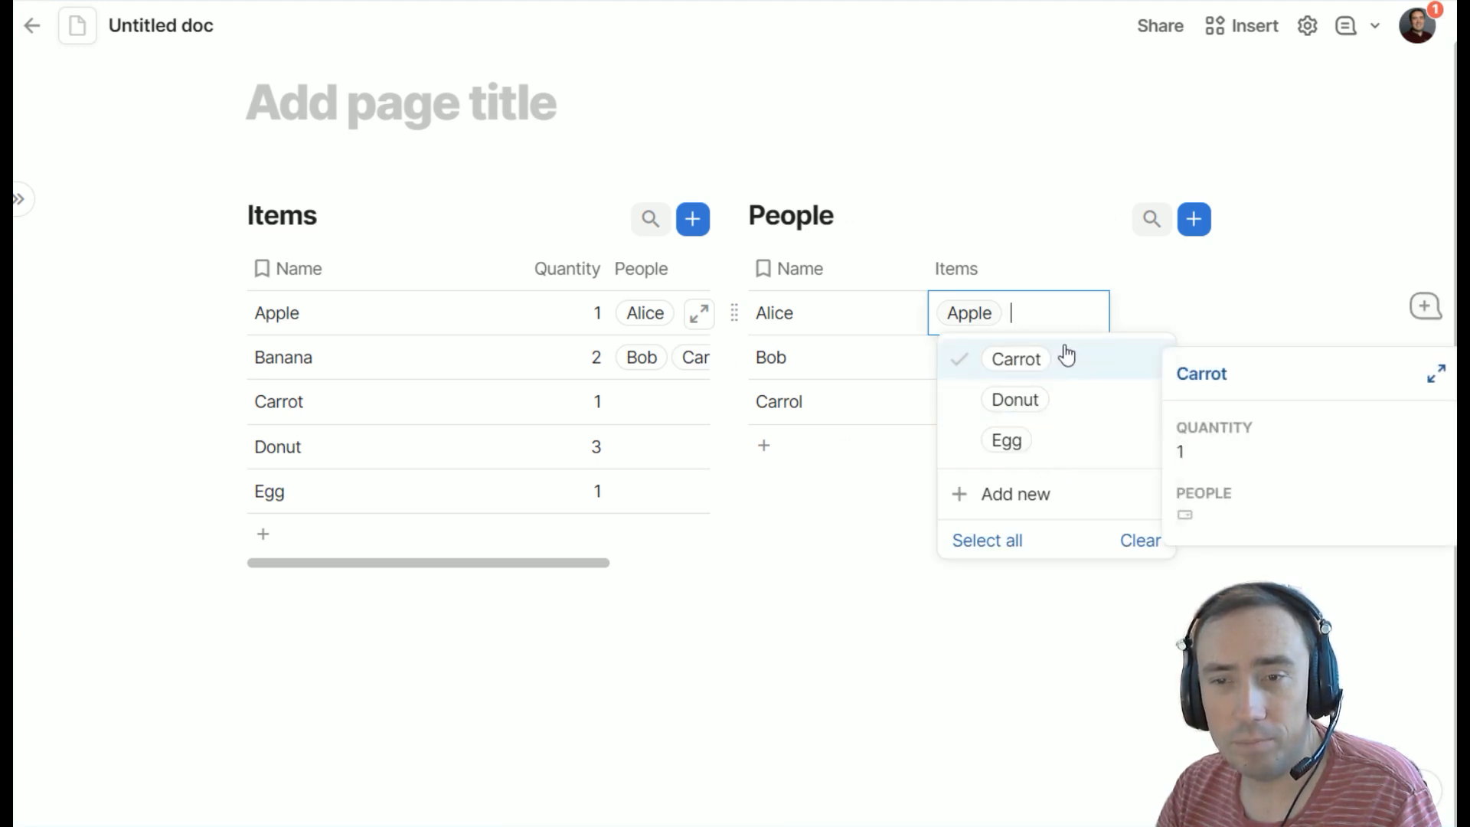
click(900, 313)
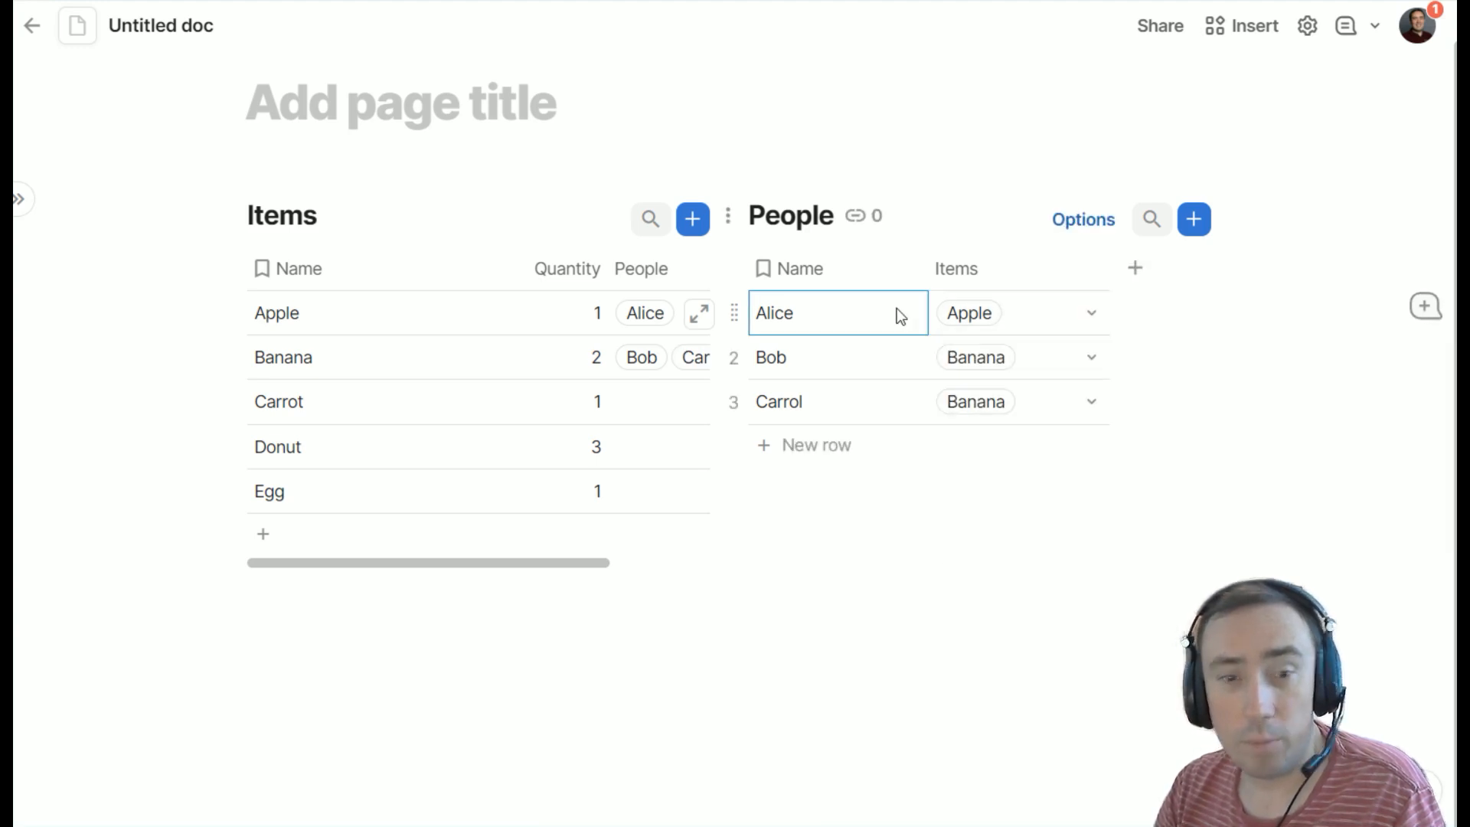